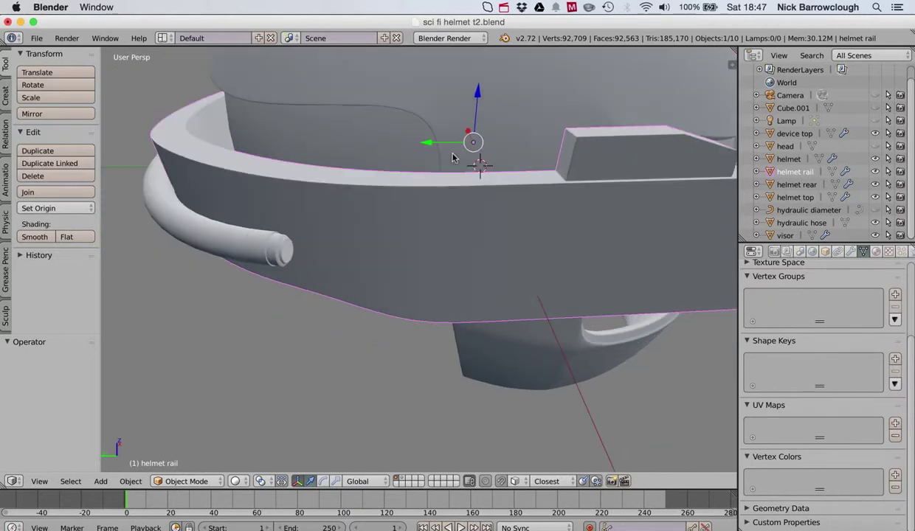
# Examine the helmet rail and the free end of the hydraulic hose from several angles
pyautogui.hscroll(5, 453, 157)
pyautogui.hscroll(-2, 453, 156)
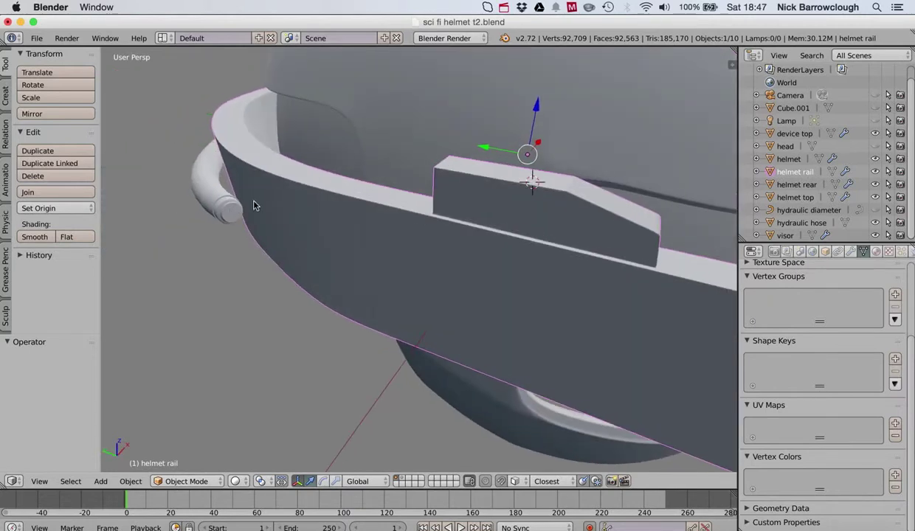
pyautogui.hscroll(-4, 312, 188)
pyautogui.scroll(5, 312, 188)
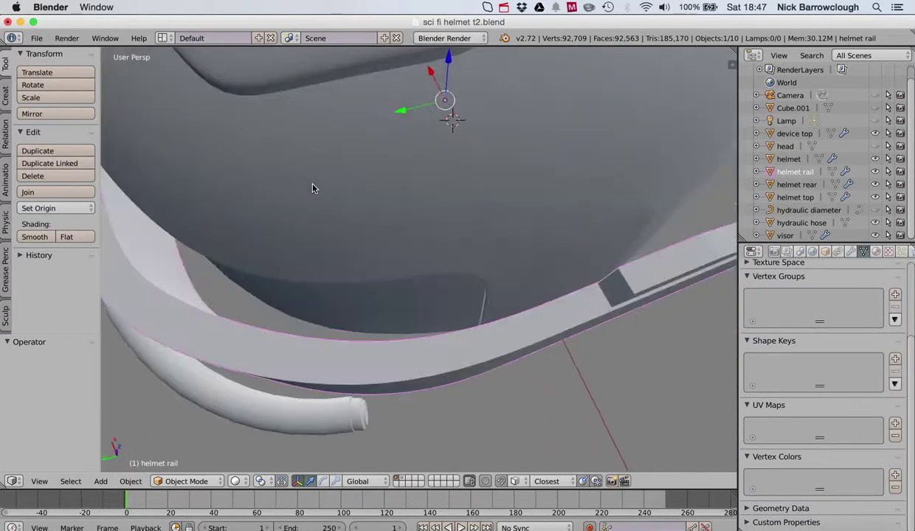
pyautogui.scroll(-5, 312, 188)
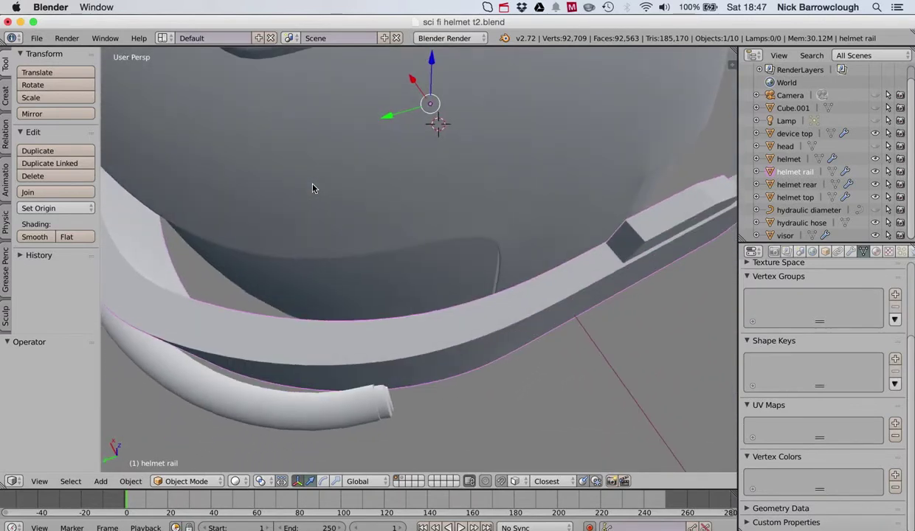
pyautogui.scroll(3, 312, 188)
pyautogui.hscroll(5, 313, 186)
pyautogui.scroll(-3, 312, 185)
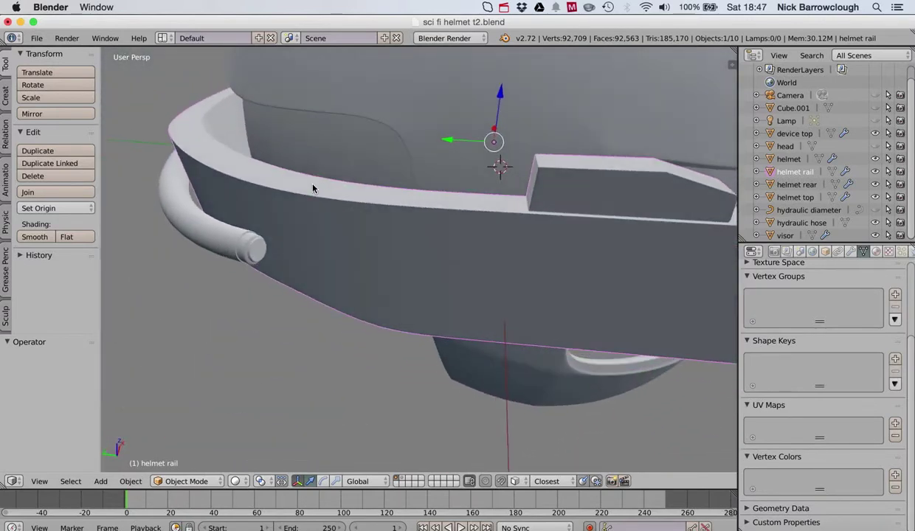
# Select the hydraulic hose beside the helmet rail and switch it to Edit Mode
pyautogui.rightClick(223, 236)
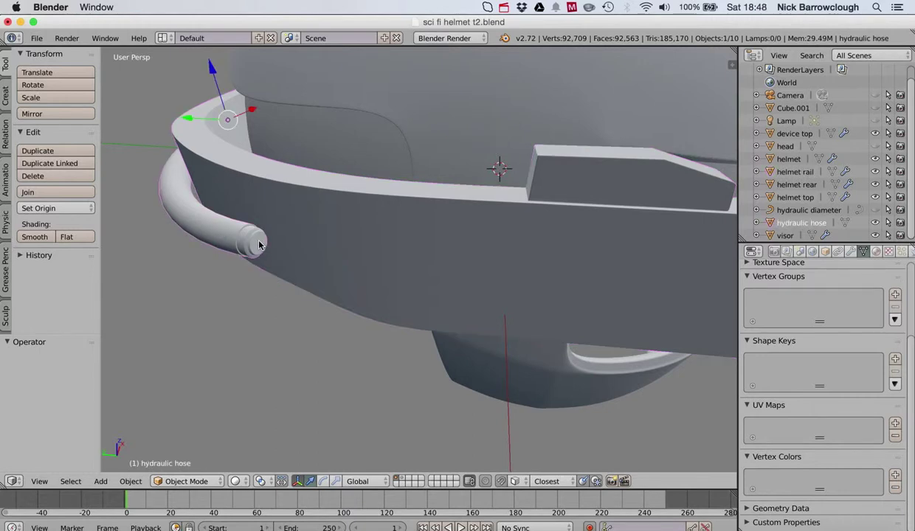
pyautogui.hscroll(-3, 259, 245)
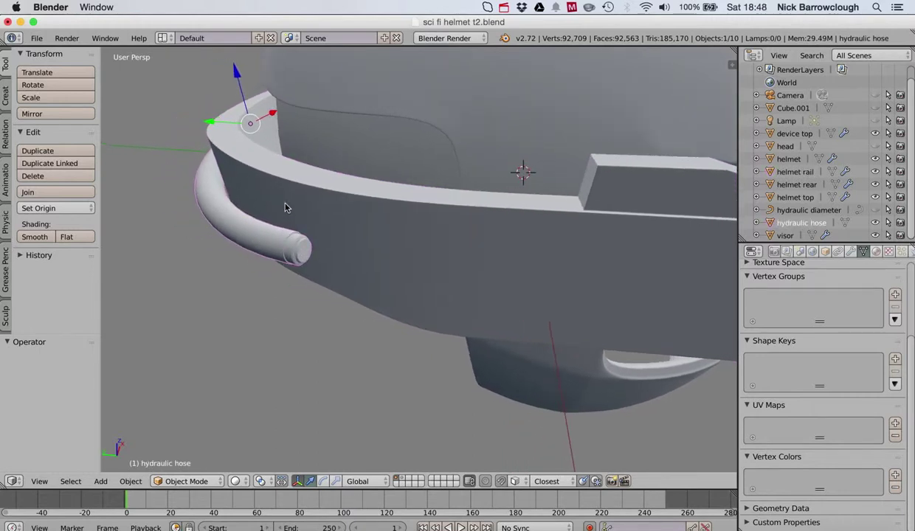
pyautogui.scroll(5, 286, 207)
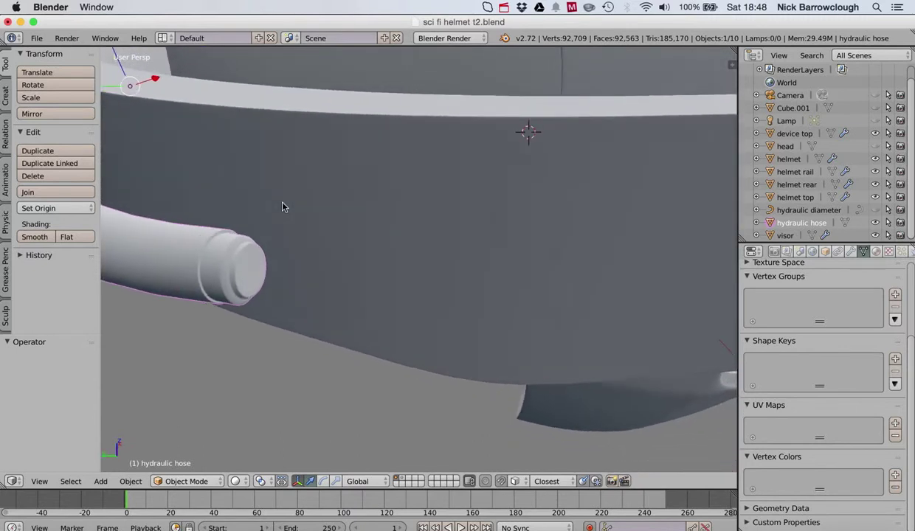
pyautogui.scroll(2, 283, 203)
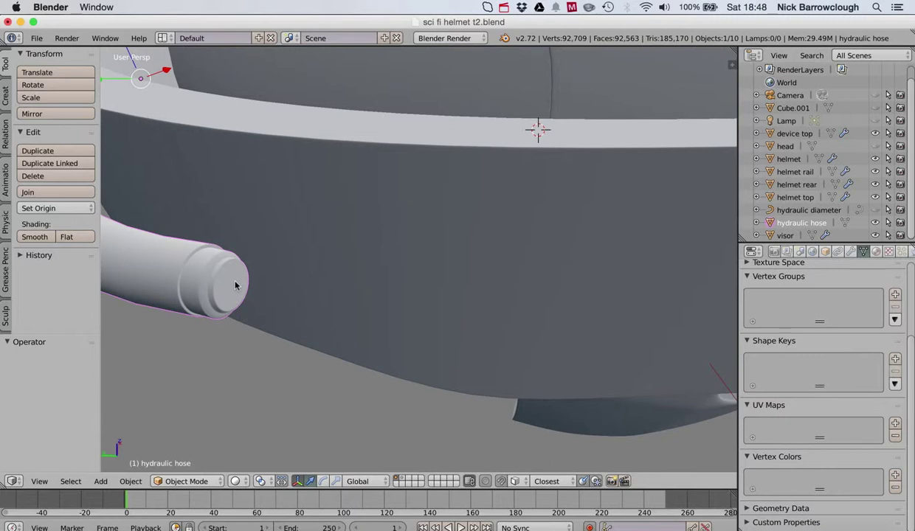
pyautogui.rightClick(234, 284)
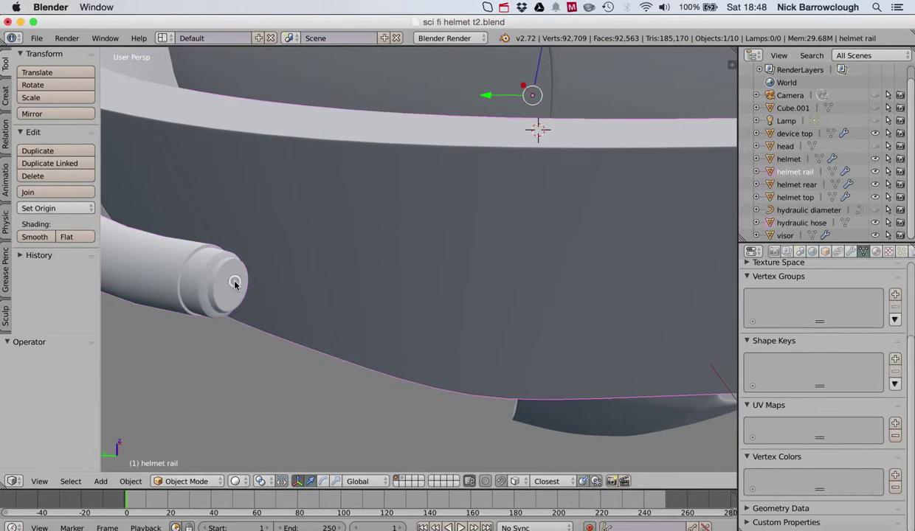
pyautogui.rightClick(175, 266)
pyautogui.click(186, 481)
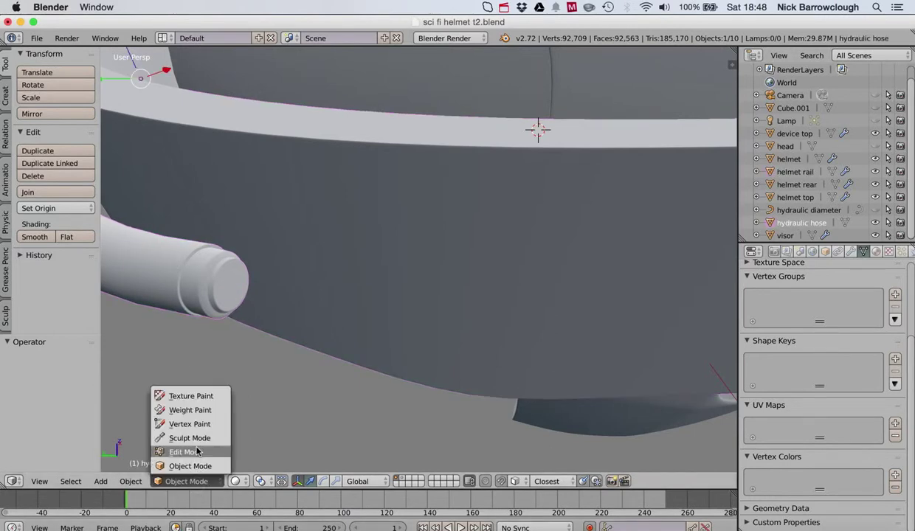
pyautogui.click(185, 452)
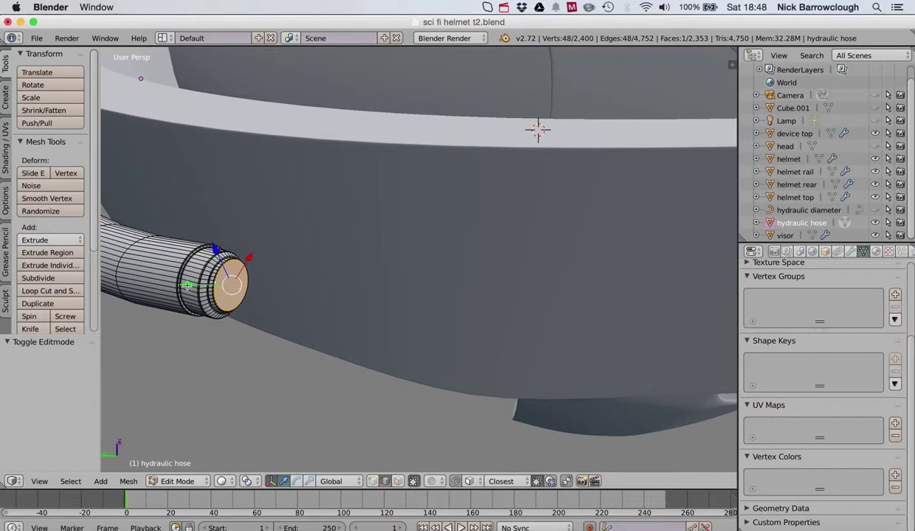
# Extrude the end face of the hydraulic hose about 0.099 along its normal and shift it about 0.029 along X
pyautogui.scroll(5, 199, 243)
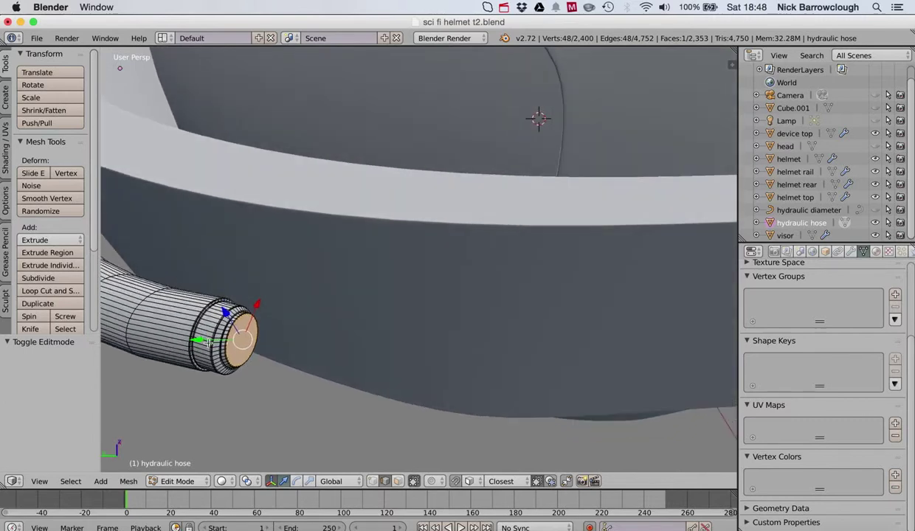
pyautogui.press('e')
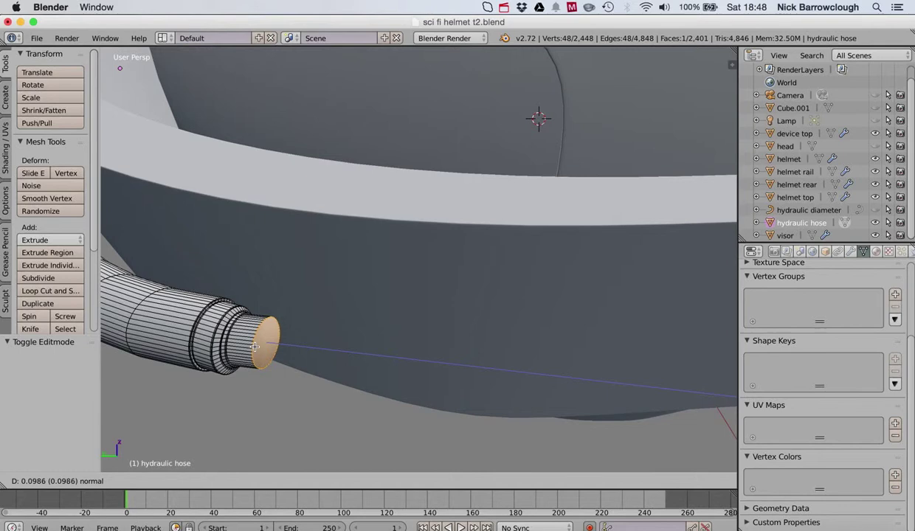
pyautogui.click(254, 346)
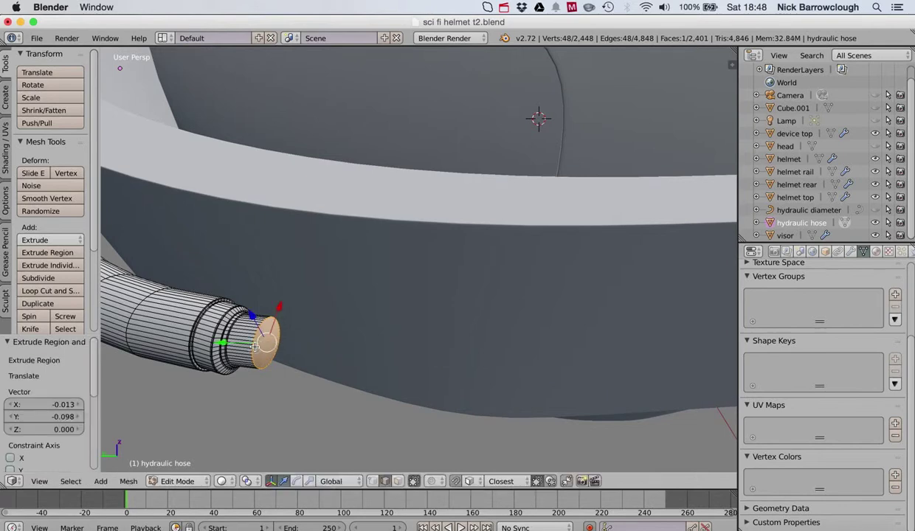
pyautogui.moveTo(279, 308); pyautogui.dragTo(281, 300)
# Rotate the extruded hose end face about -37° in the angled view and about 31° in a side view
pyautogui.press('r')
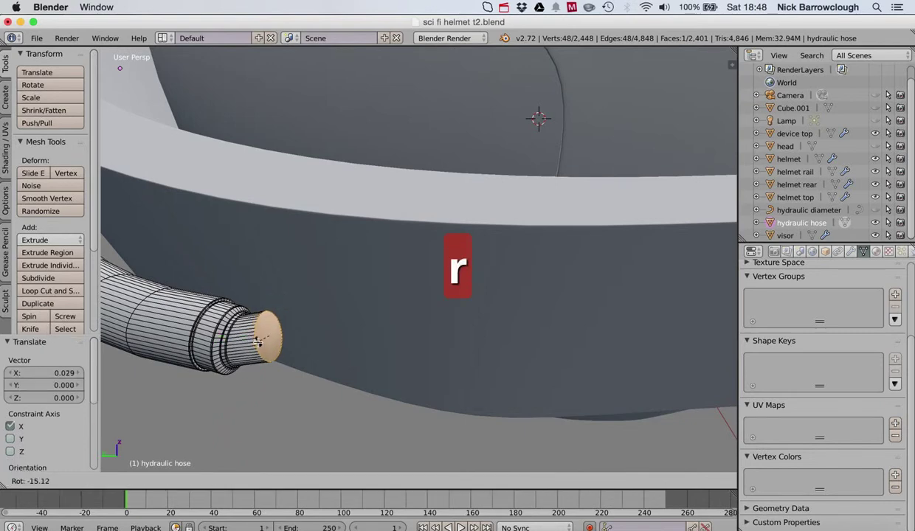
pyautogui.click(263, 343)
pyautogui.hscroll(-5, 263, 344)
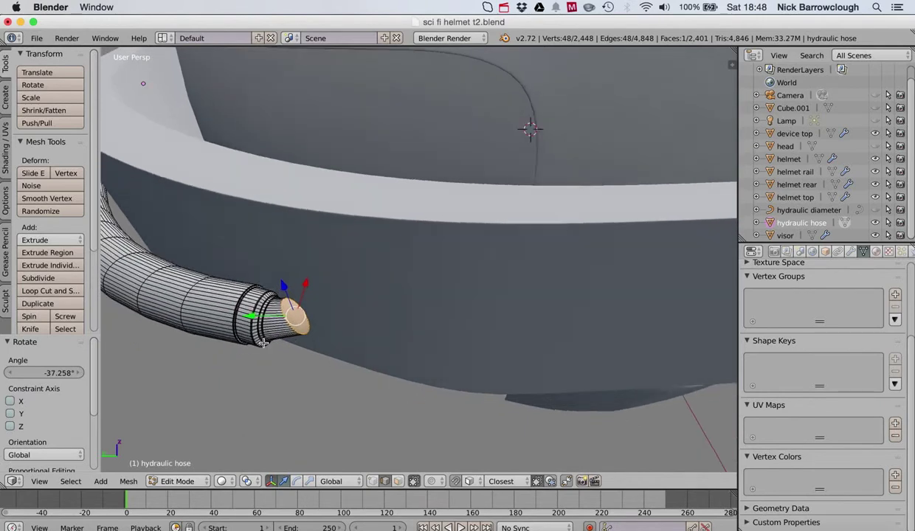
pyautogui.scroll(-10, 263, 343)
pyautogui.hscroll(5, 264, 343)
pyautogui.scroll(10, 263, 343)
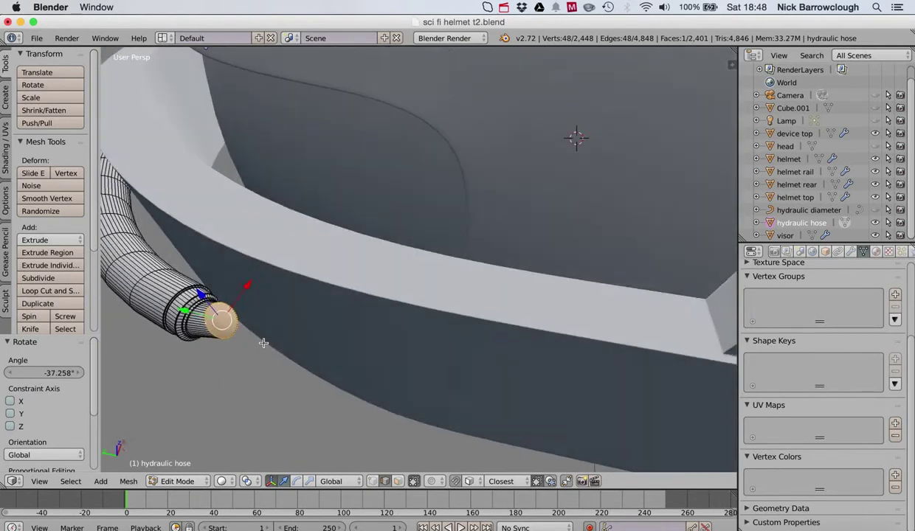
pyautogui.scroll(2, 263, 343)
pyautogui.hscroll(-5, 263, 343)
pyautogui.scroll(-10, 264, 343)
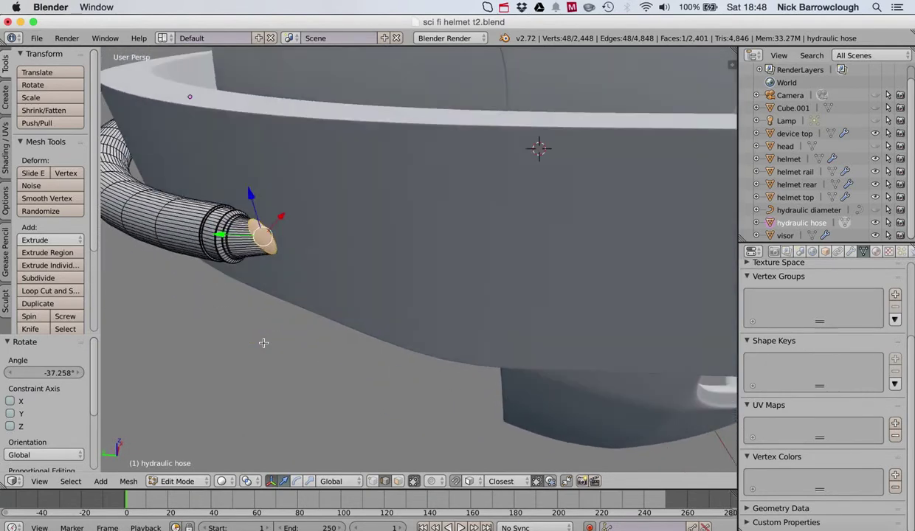
pyautogui.scroll(-5, 264, 343)
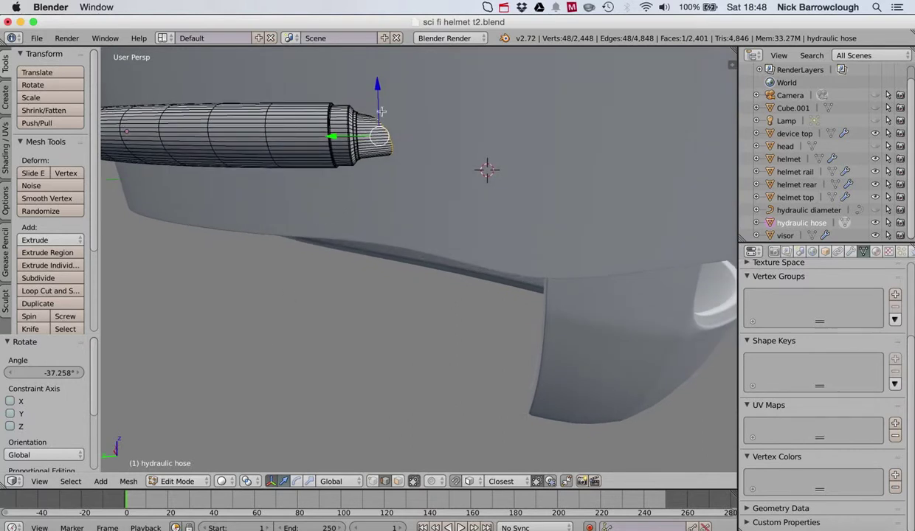
pyautogui.press('r')
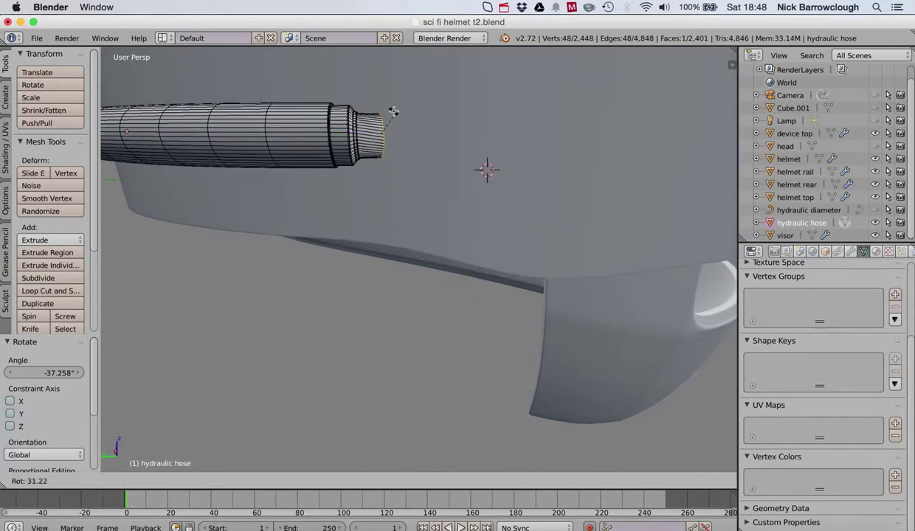
pyautogui.click(394, 111)
# Rotate the hose end face about -14° toward the helmet rail, viewed from above
pyautogui.scroll(10, 394, 111)
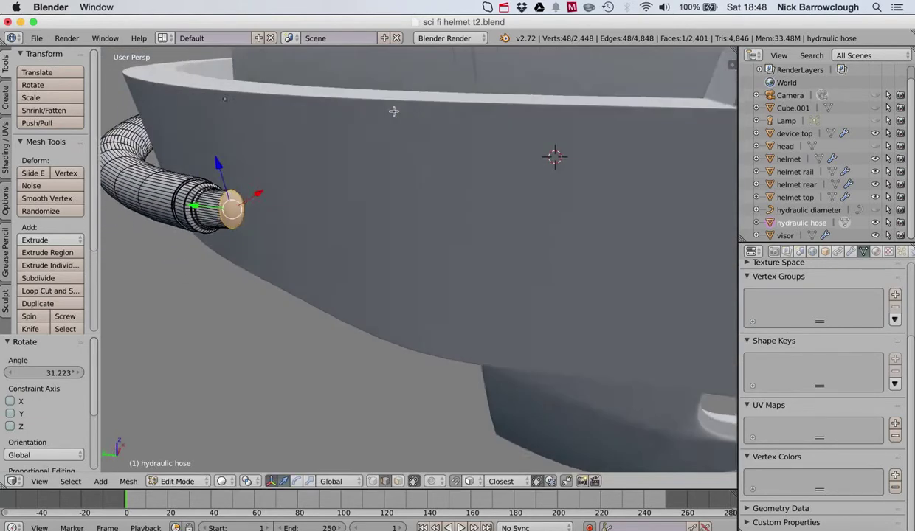
pyautogui.scroll(10, 393, 111)
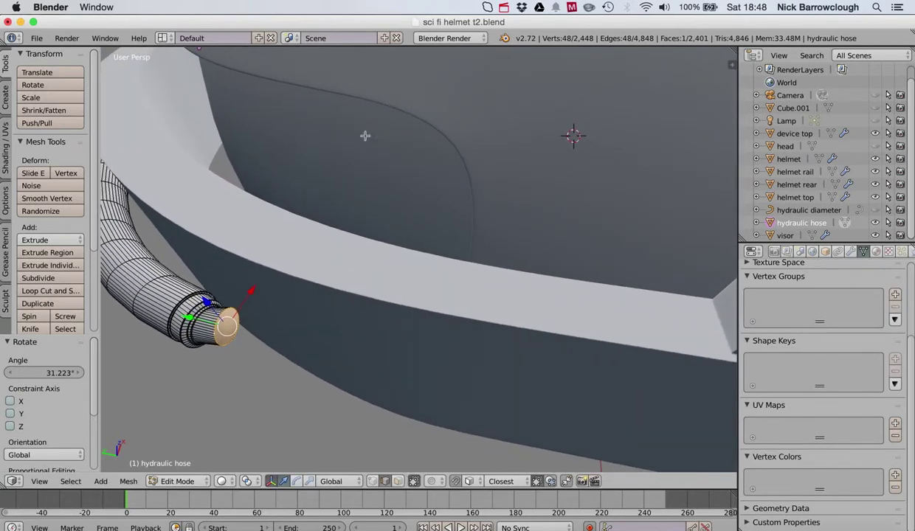
pyautogui.scroll(10, 294, 288)
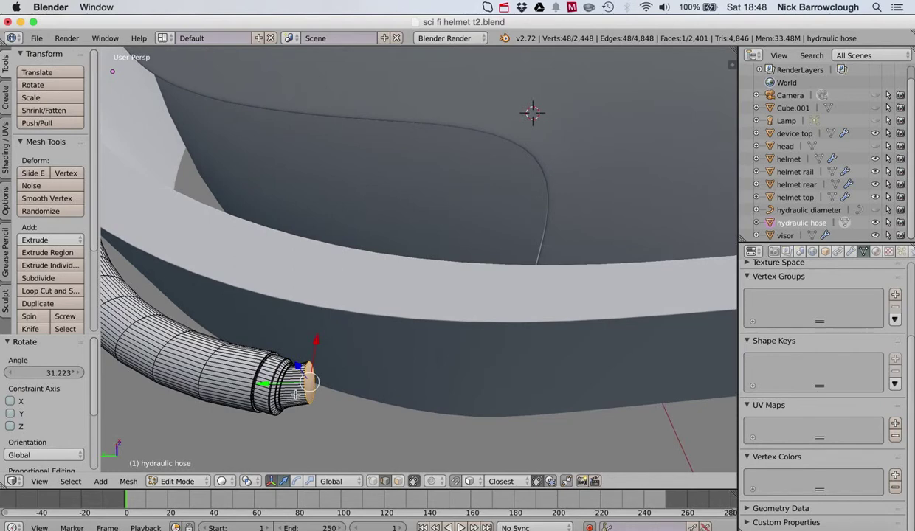
pyautogui.press('r')
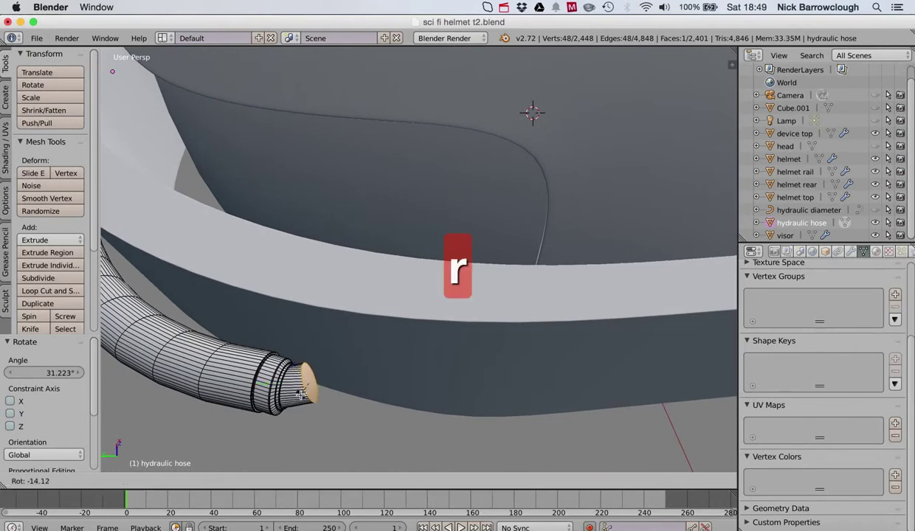
pyautogui.click(301, 395)
# Bend the hose into the helmet rail with two extrusions of about 0.09 and 0.24, rotating the end face about -29° between them
pyautogui.press('e')
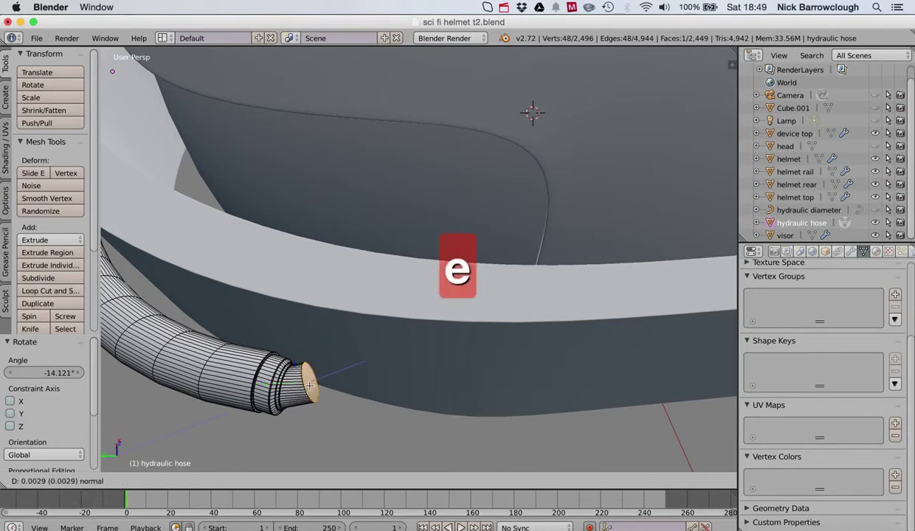
pyautogui.click(324, 378)
pyautogui.press('r')
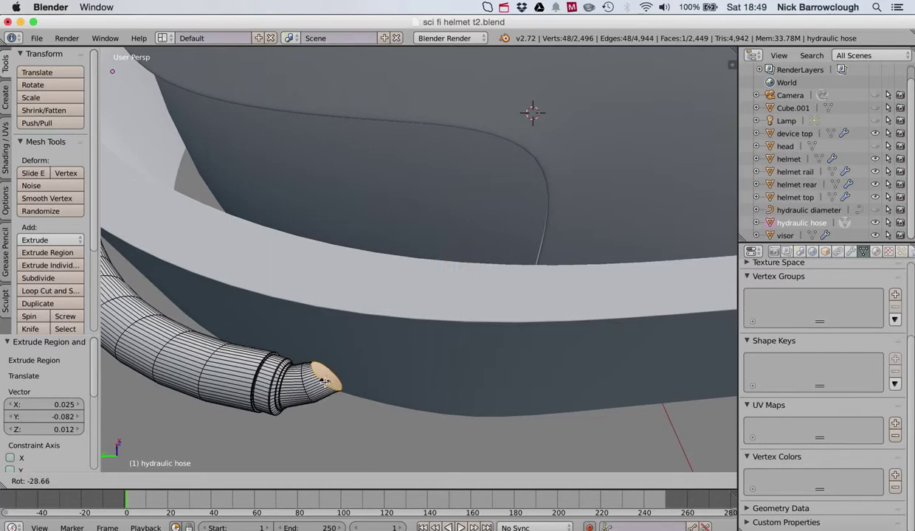
pyautogui.click(325, 382)
pyautogui.press('e')
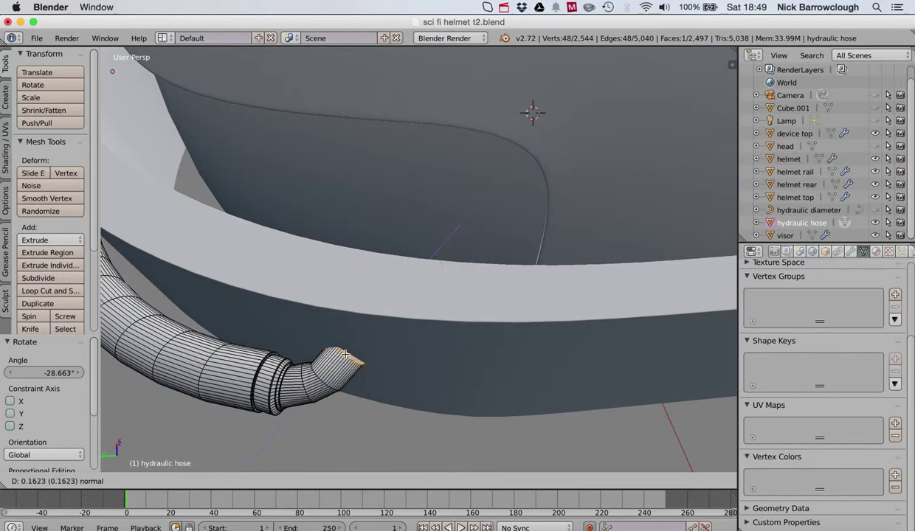
pyautogui.click(341, 330)
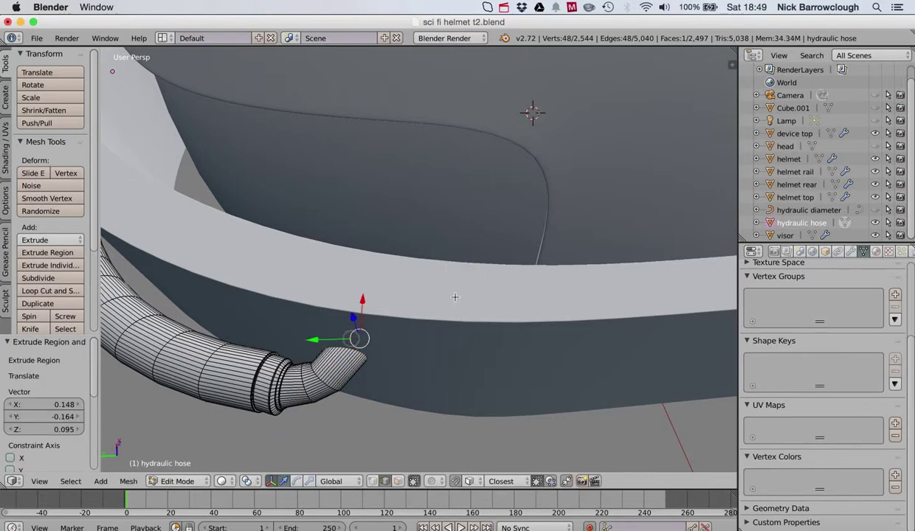
# Inspect from several angles how the bent hose end meets the side of the helmet rail
pyautogui.keyDown('ctrl'); pyautogui.scroll(-2, 456, 297); pyautogui.keyUp('ctrl')
pyautogui.scroll(-10, 456, 297)
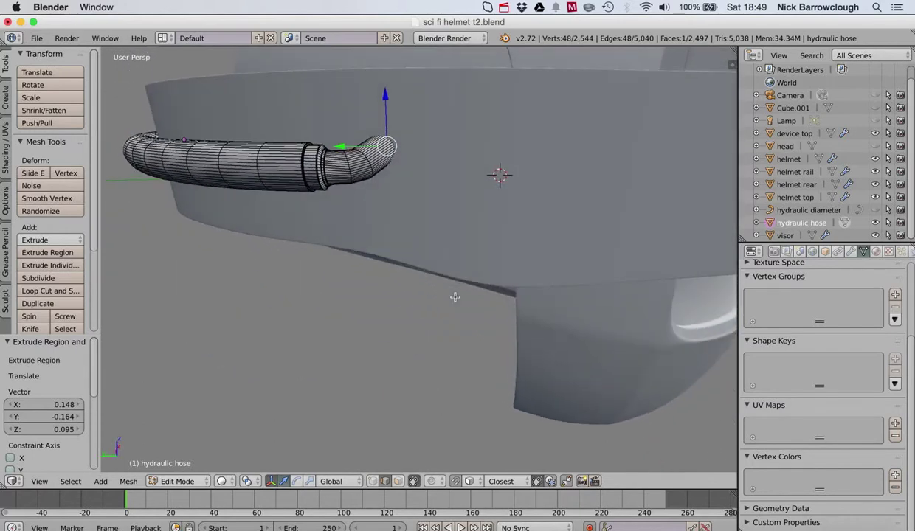
pyautogui.hscroll(10, 456, 297)
pyautogui.hscroll(-8, 455, 298)
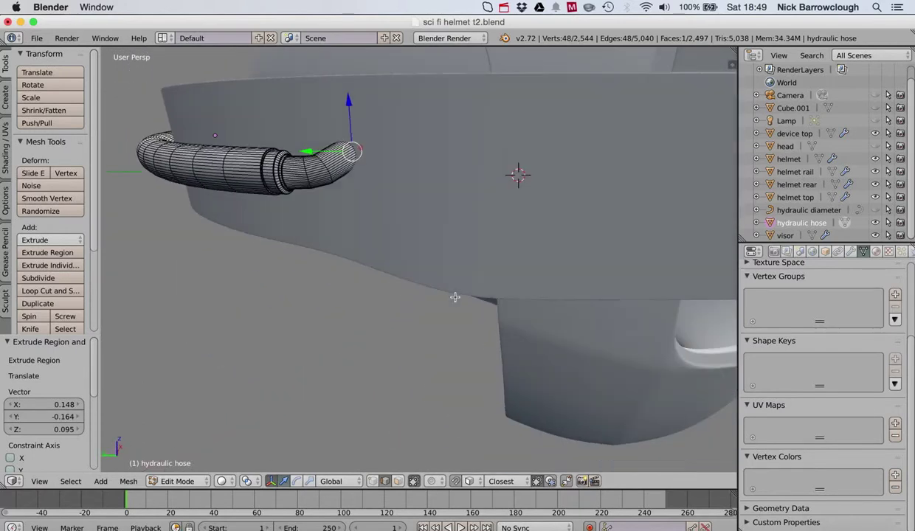
pyautogui.hscroll(-3, 456, 297)
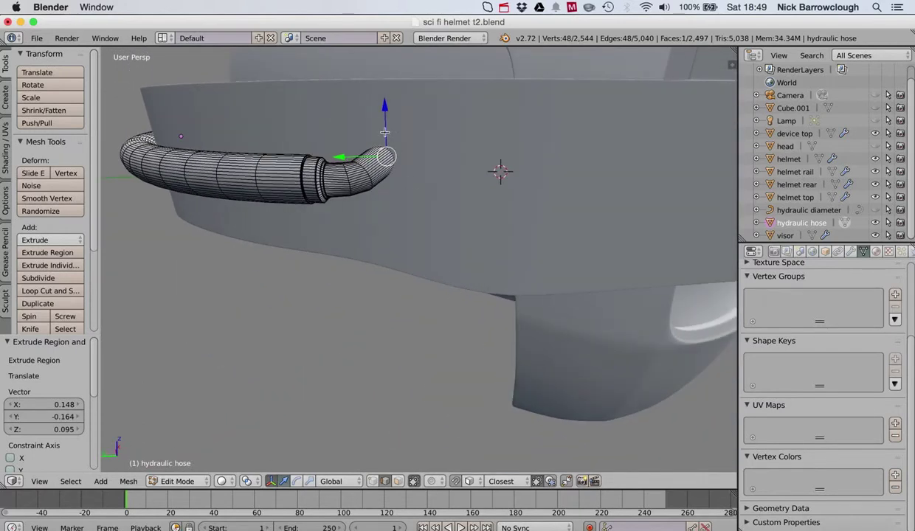
pyautogui.scroll(-8, 384, 132)
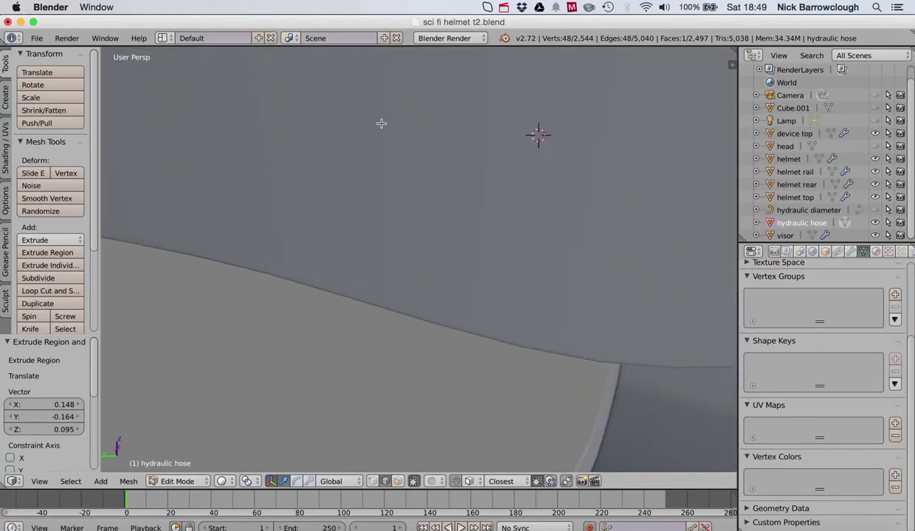
pyautogui.scroll(2, 380, 124)
pyautogui.scroll(8, 382, 123)
pyautogui.hscroll(8, 381, 123)
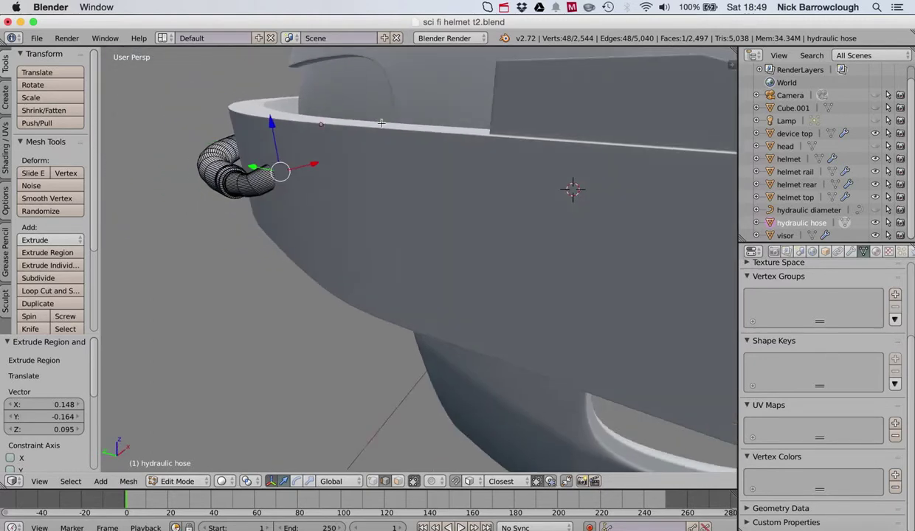
pyautogui.hscroll(-8, 381, 123)
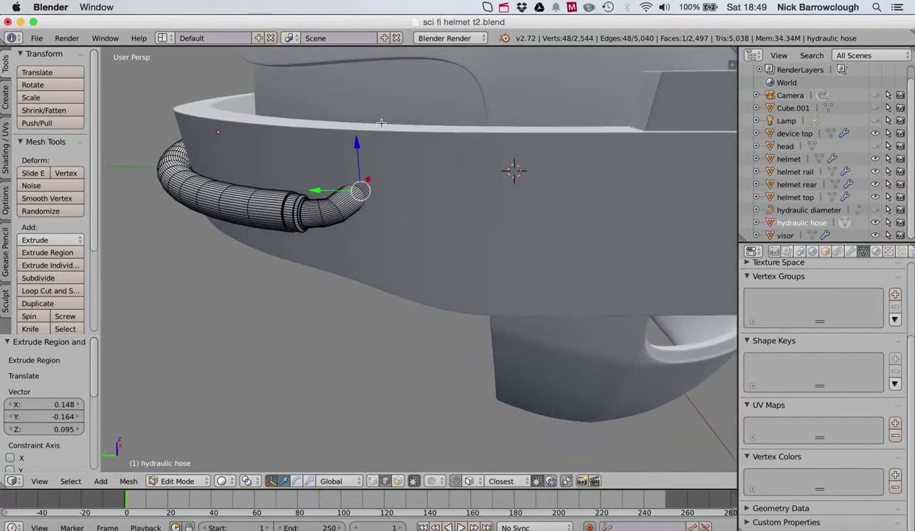
pyautogui.scroll(4, 325, 170)
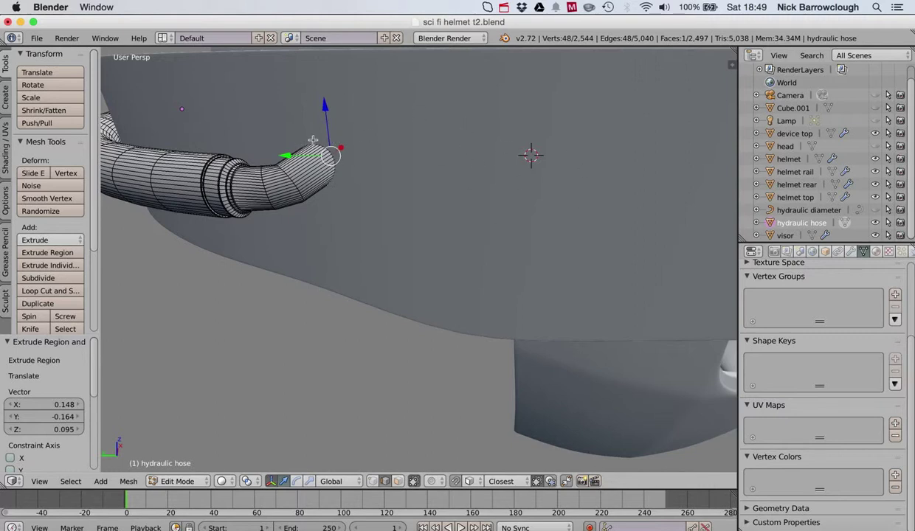
# Leave hydraulic hose editing and open the helmet rail's mesh in Edit Mode
pyautogui.click(168, 480)
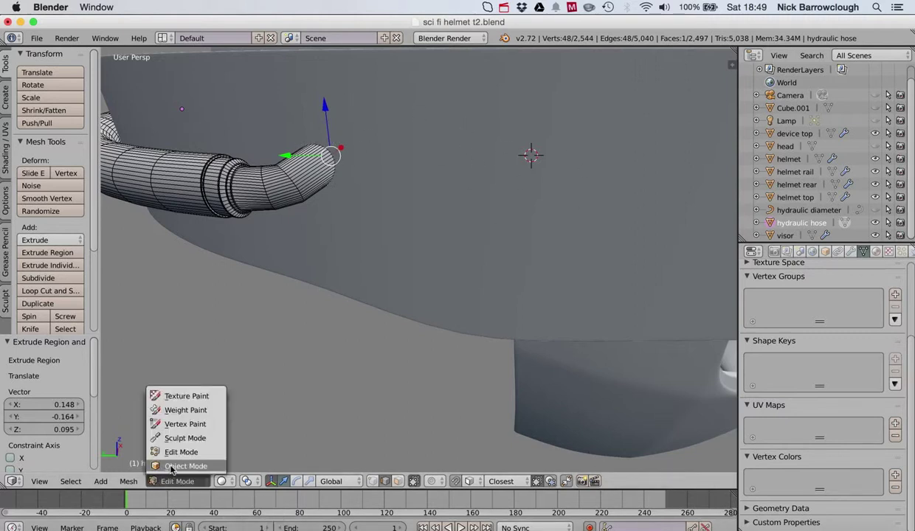
pyautogui.click(177, 466)
pyautogui.rightClick(380, 206)
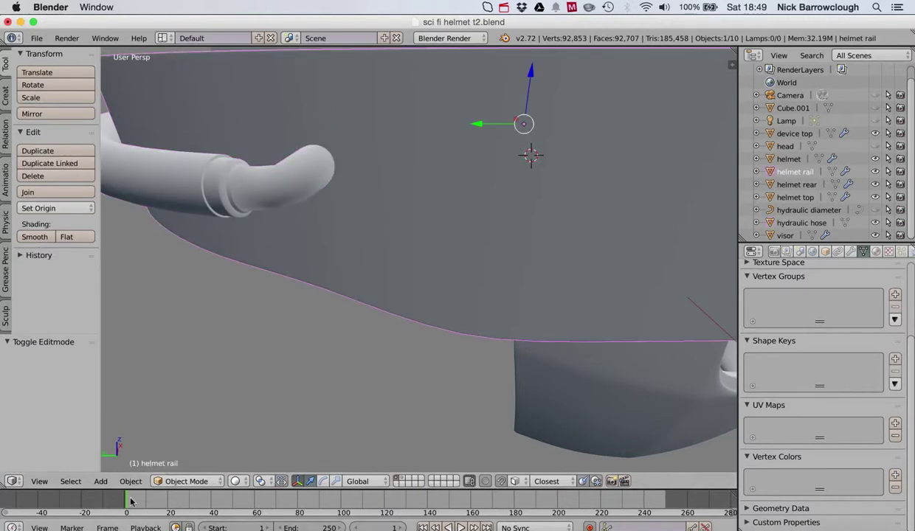
pyautogui.click(180, 481)
pyautogui.click(175, 453)
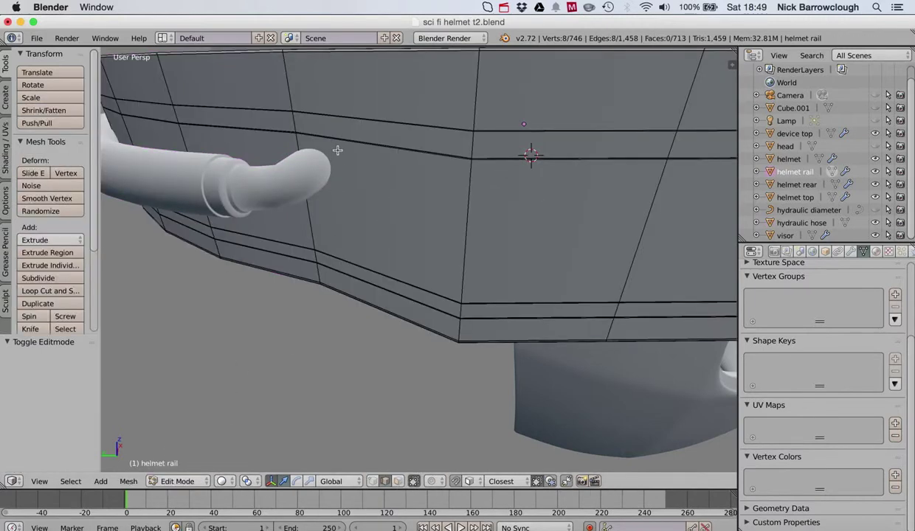
# Examine from several angles how the helmet rail's edges and faces run behind the bent hose end
pyautogui.hscroll(-10, 338, 151)
pyautogui.scroll(10, 337, 150)
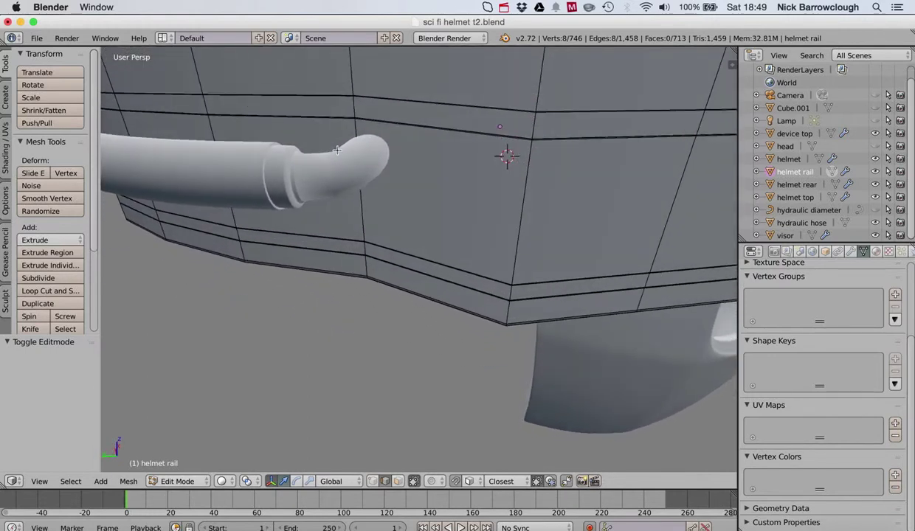
pyautogui.hscroll(10, 395, 137)
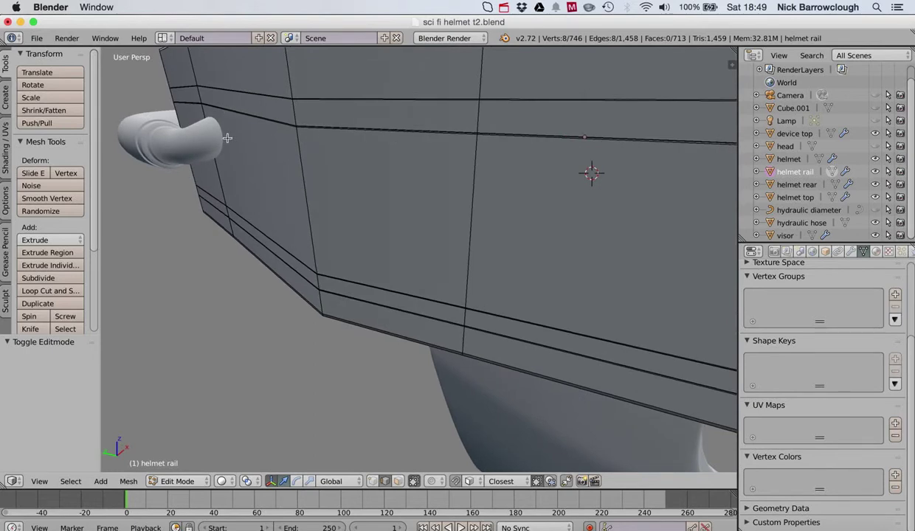
pyautogui.hscroll(-10, 230, 106)
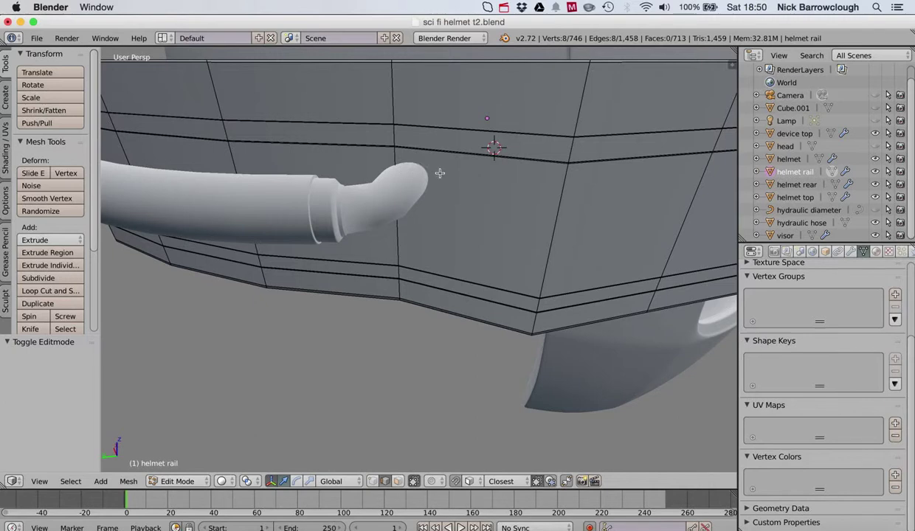
pyautogui.hscroll(10, 440, 172)
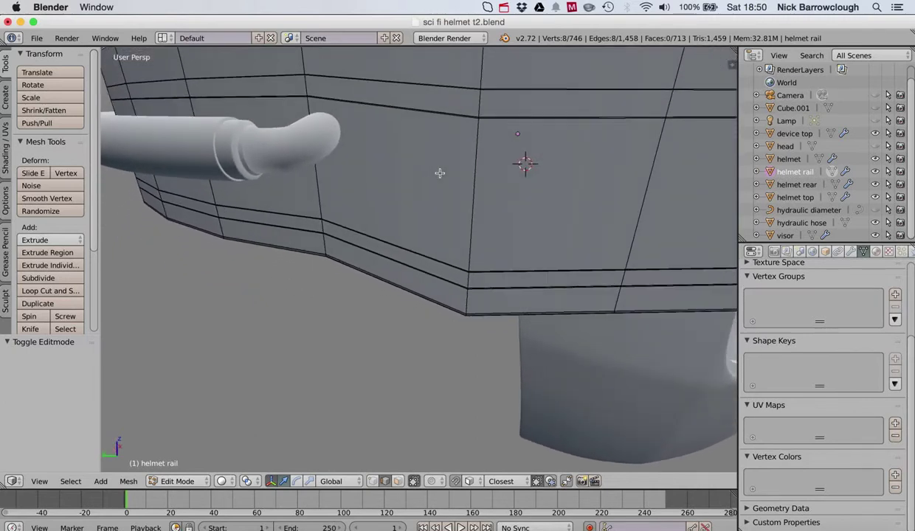
pyautogui.scroll(5, 440, 172)
pyautogui.hscroll(-8, 439, 172)
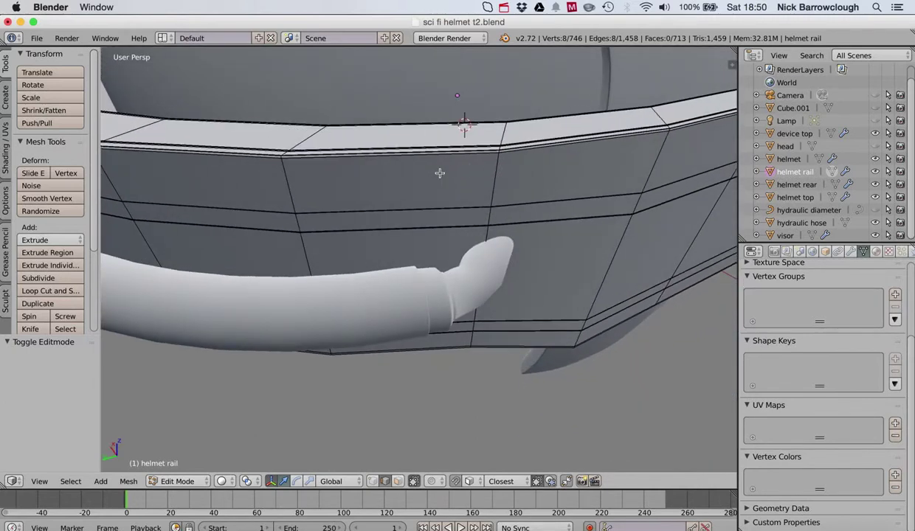
pyautogui.scroll(-10, 440, 172)
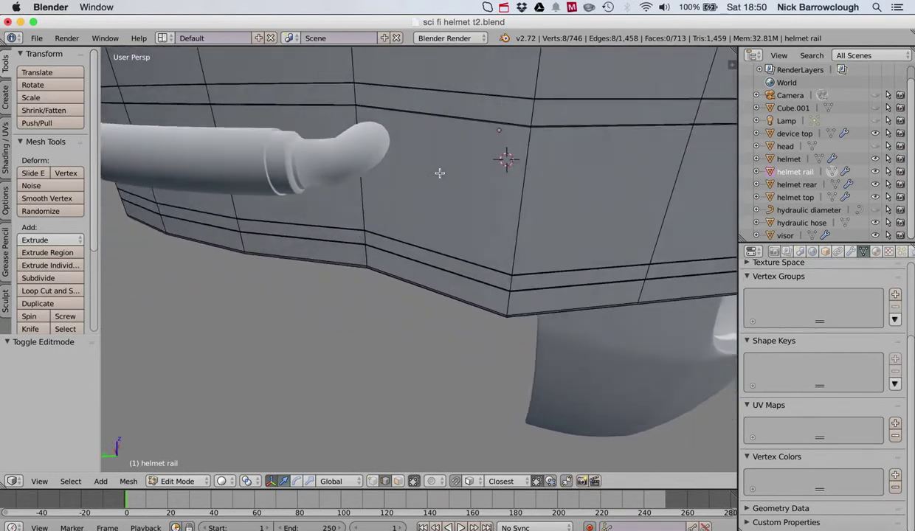
pyautogui.scroll(-3, 439, 173)
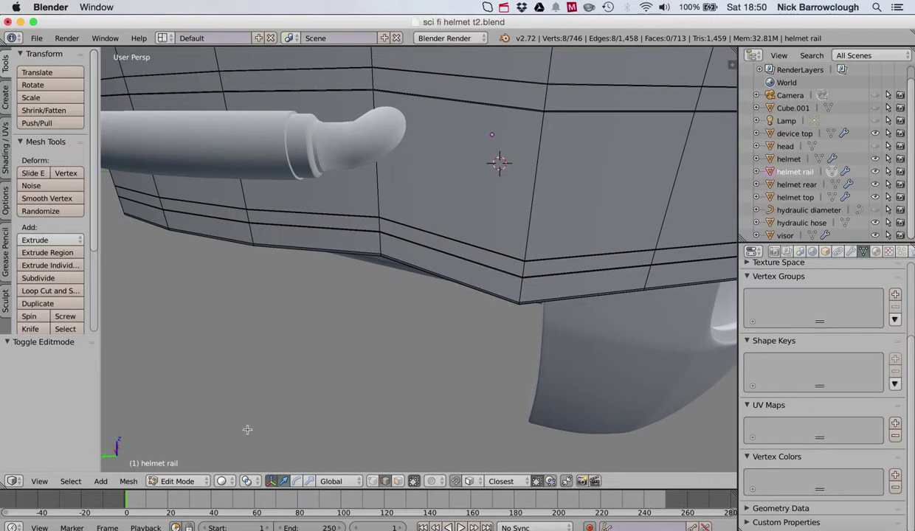
# Leave helmet rail editing and reopen the hydraulic hose's mesh in Edit Mode
pyautogui.click(178, 483)
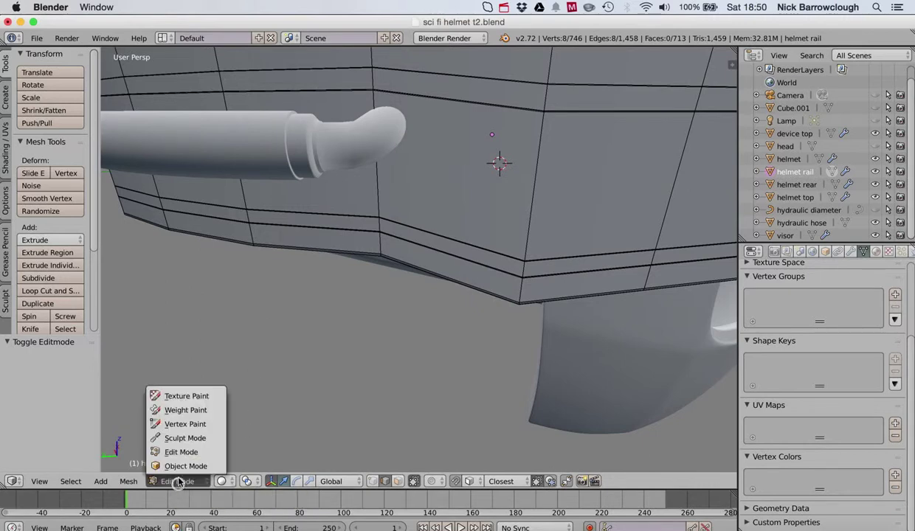
pyautogui.click(171, 464)
pyautogui.rightClick(282, 154)
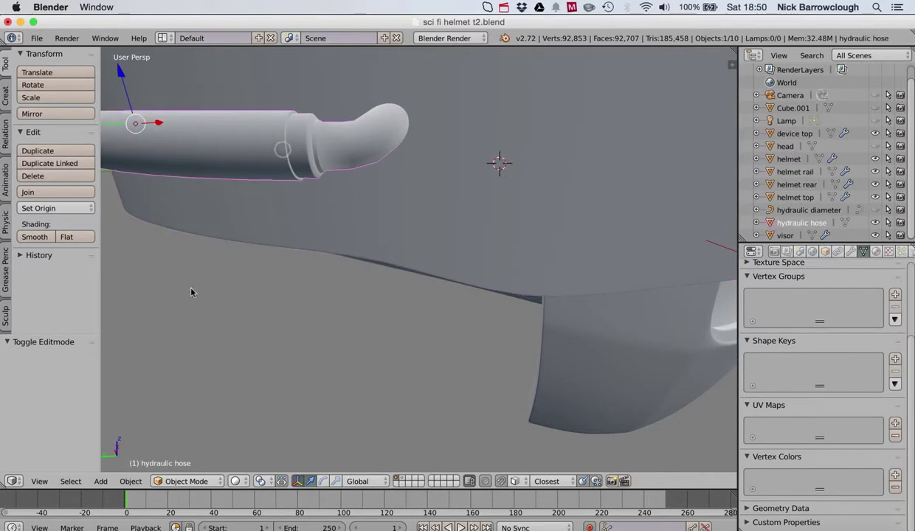
pyautogui.click(180, 481)
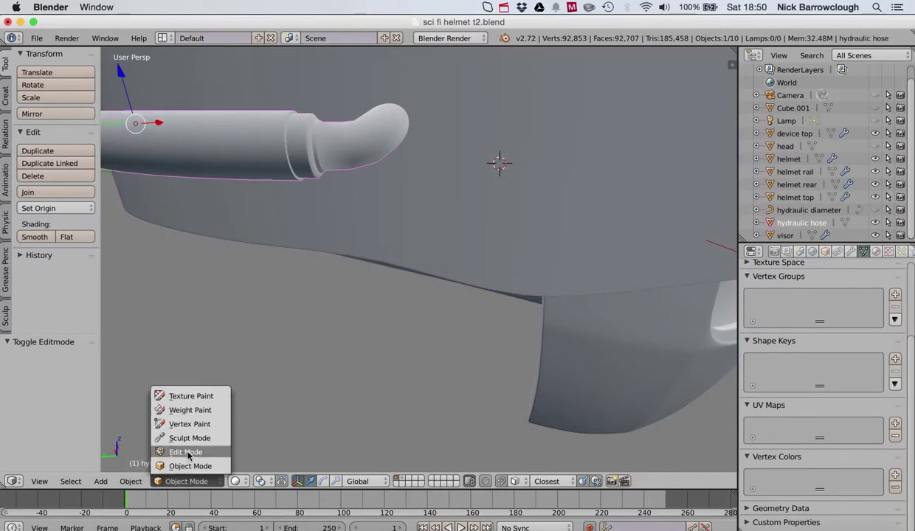
pyautogui.click(187, 453)
# Move the hose's end face about -0.012 along the global X axis at the helmet rail
pyautogui.scroll(5, 365, 62)
pyautogui.scroll(1, 365, 62)
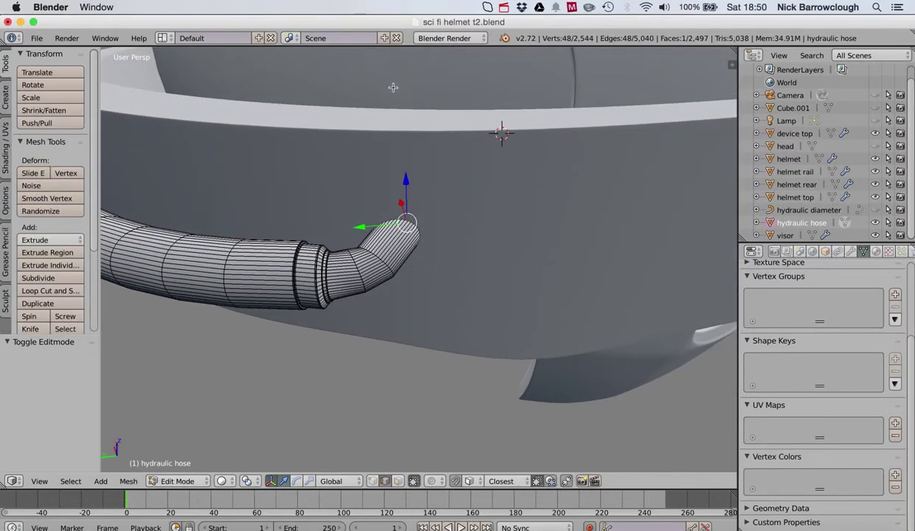
pyautogui.press('g')
pyautogui.press('x')
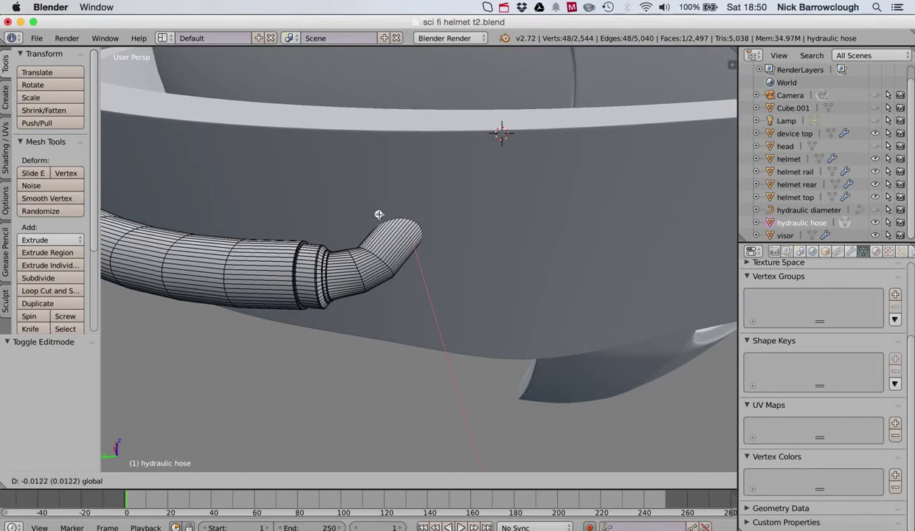
pyautogui.click(379, 215)
pyautogui.scroll(2, 378, 214)
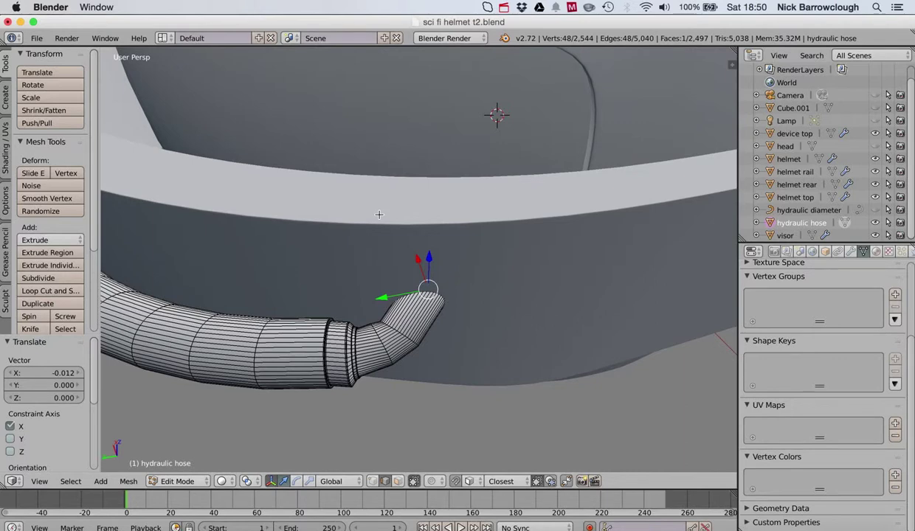
pyautogui.hscroll(5, 378, 215)
pyautogui.hscroll(-4, 378, 215)
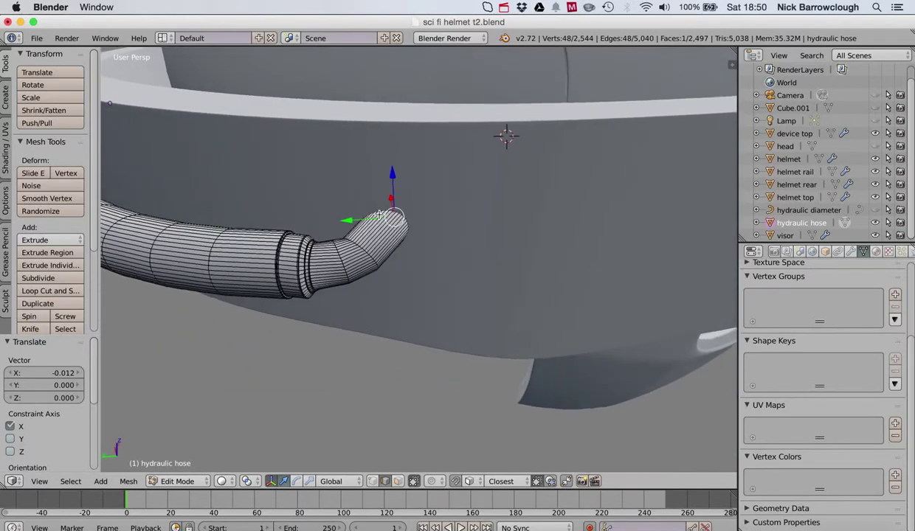
# Try adding a 32-vertex cylinder inside the hydraulic hose's mesh, and undo it
pyautogui.click(4, 96)
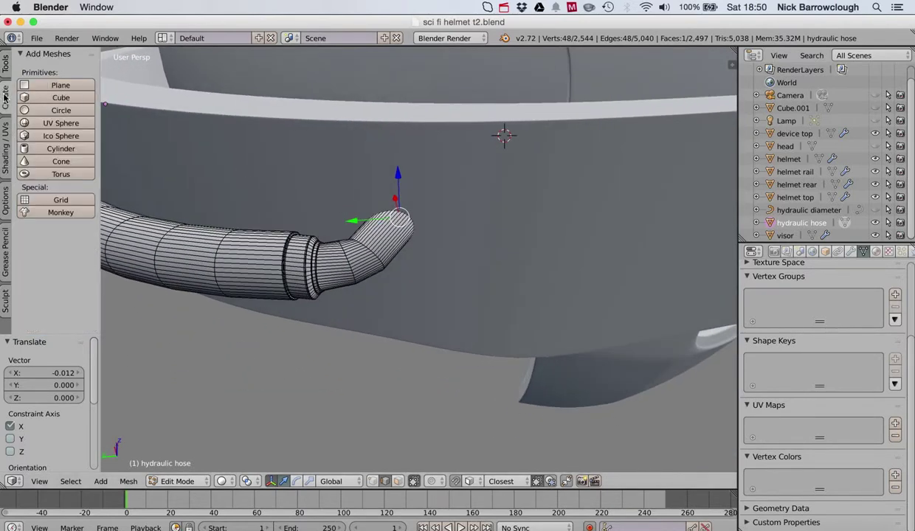
pyautogui.click(59, 149)
pyautogui.moveTo(537, 131); pyautogui.dragTo(530, 135, button='middle')
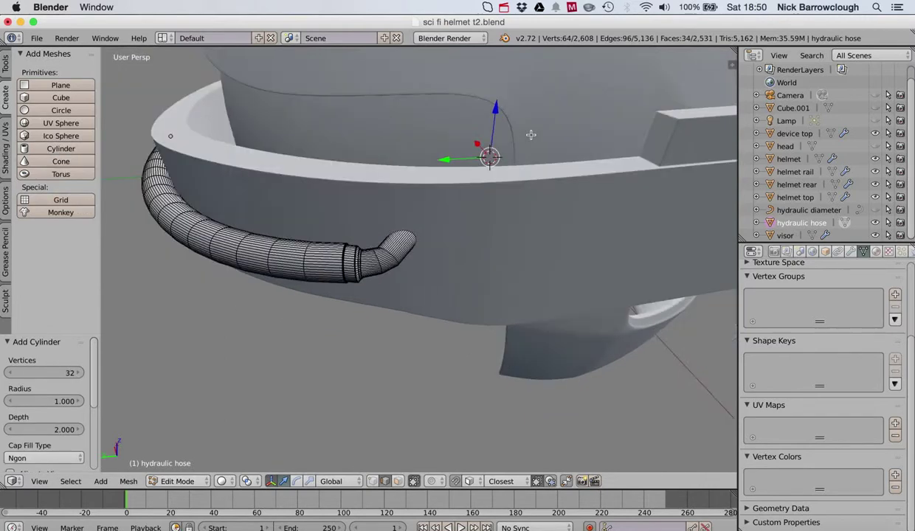
pyautogui.scroll(-5, 530, 135)
pyautogui.hscroll(4, 531, 135)
pyautogui.press('super+z')
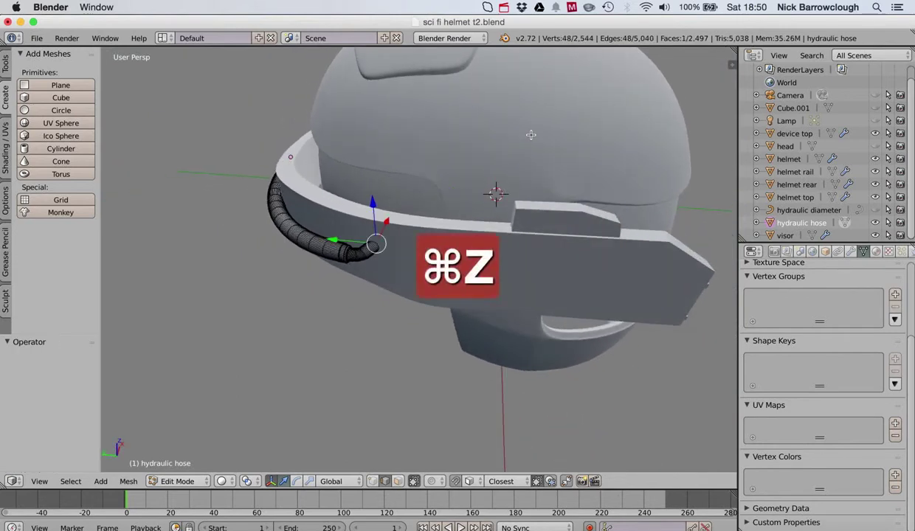
# Return the hydraulic hose to Object Mode
pyautogui.click(177, 481)
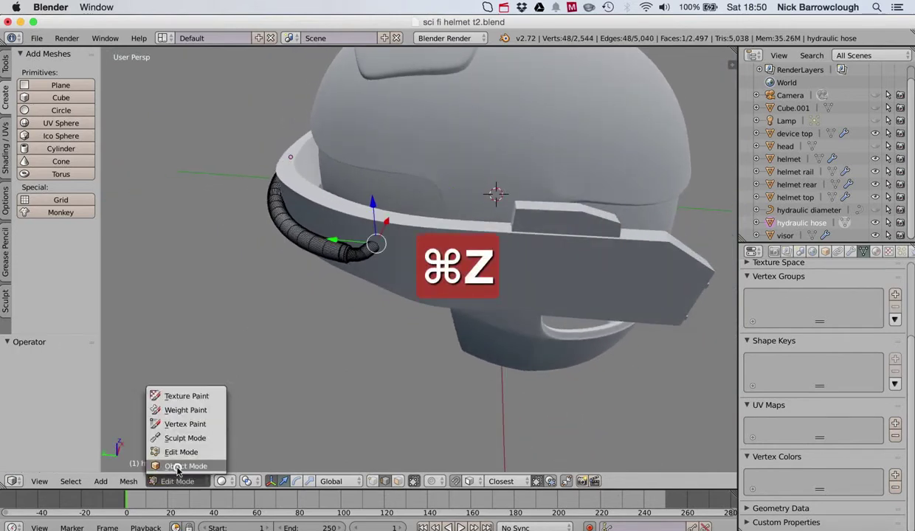
pyautogui.click(174, 465)
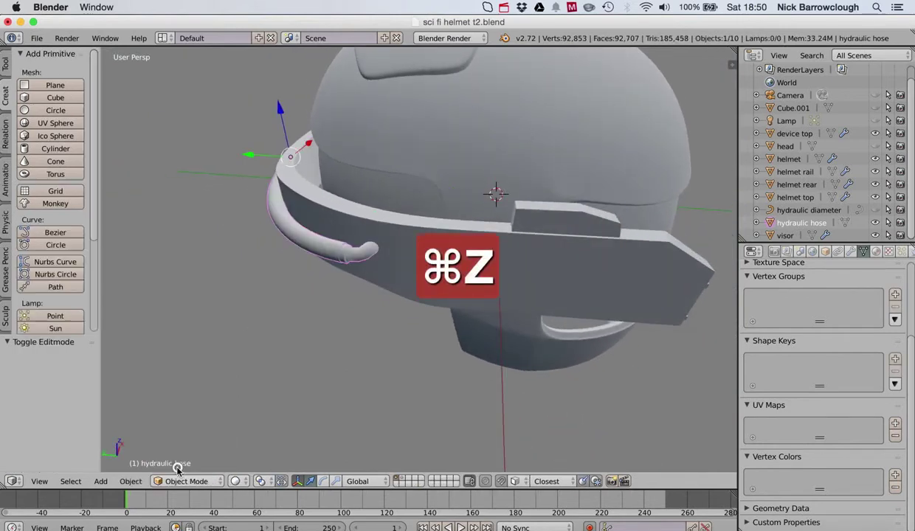
# Try a separate cylinder moved about 5.78 along Y behind the helmet rail, and undo both the move and the cylinder
pyautogui.click(47, 150)
pyautogui.moveTo(455, 194); pyautogui.dragTo(225, 159)
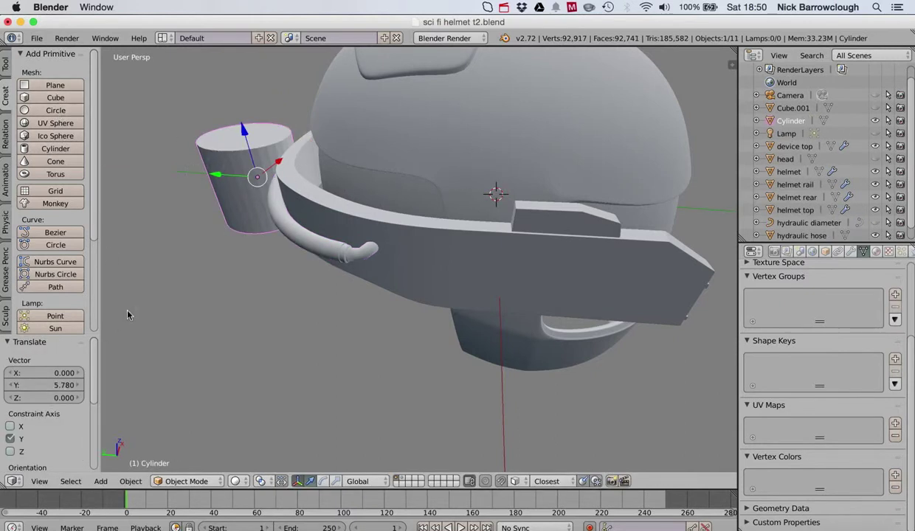
pyautogui.press('super+z')
pyautogui.press('super+z')
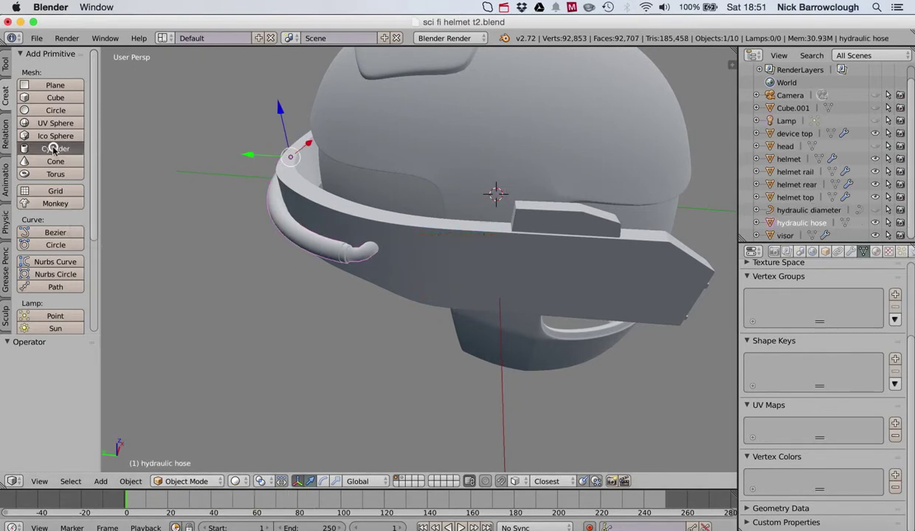
# Add a separate cylinder object with 5 vertices
pyautogui.click(54, 149)
pyautogui.click(63, 373)
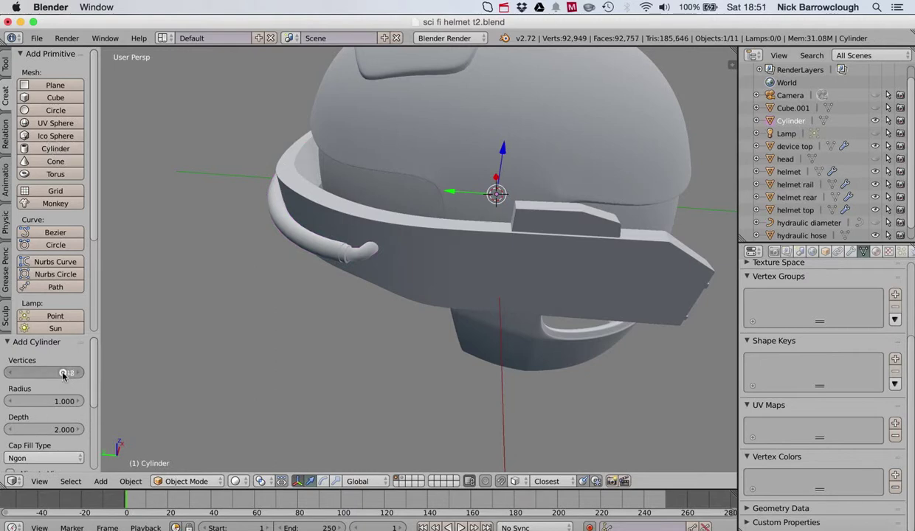
pyautogui.moveTo(63, 373); pyautogui.dragTo(78, 373)
pyautogui.click(69, 374)
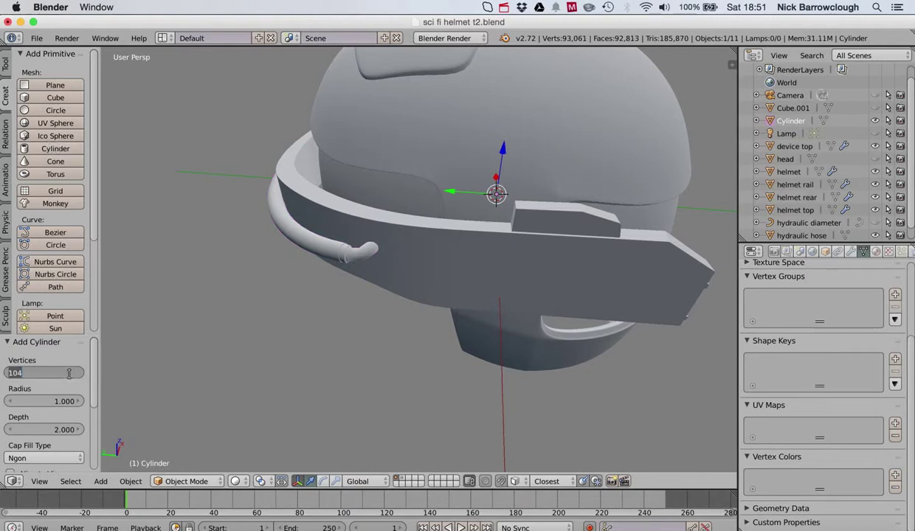
pyautogui.write('5')
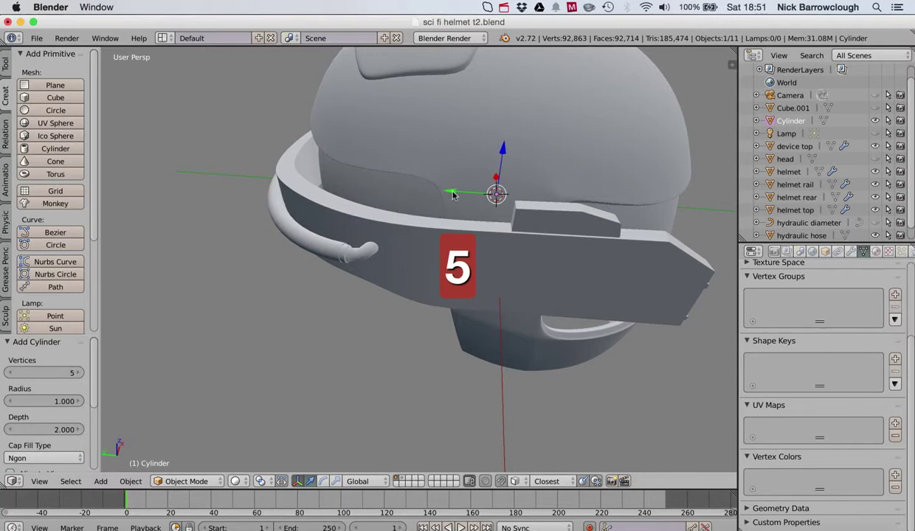
# Move the five-sided cylinder about 5.97 along Y and about -2.62 along Z toward the hose behind the rail
pyautogui.moveTo(445, 194); pyautogui.dragTo(207, 172)
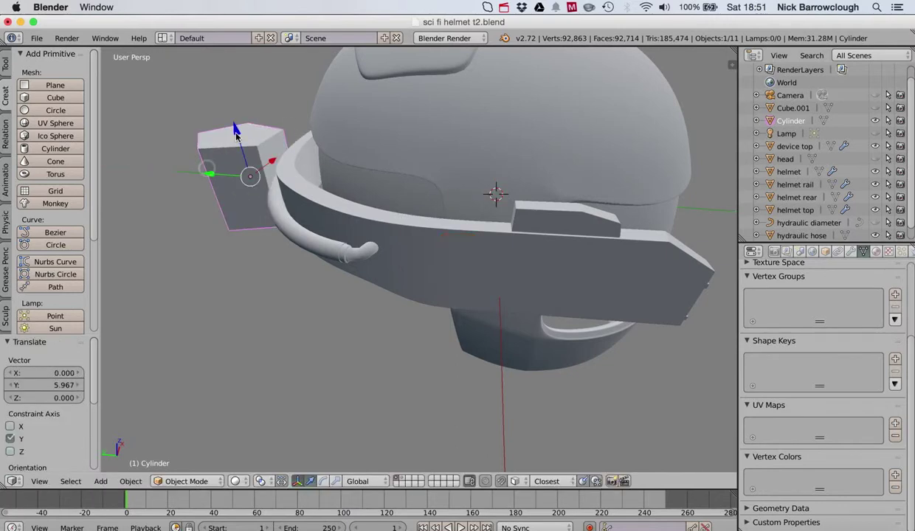
pyautogui.scroll(10, 237, 138)
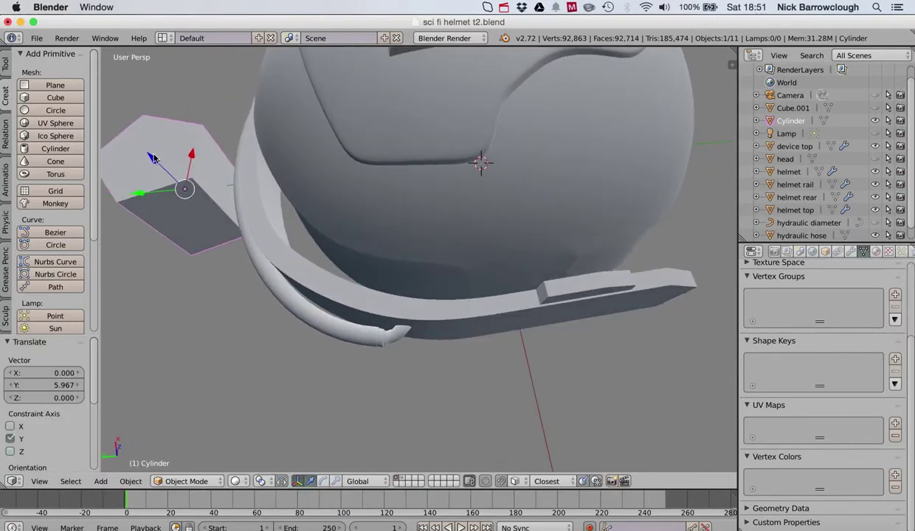
pyautogui.press('g')
pyautogui.press('z')
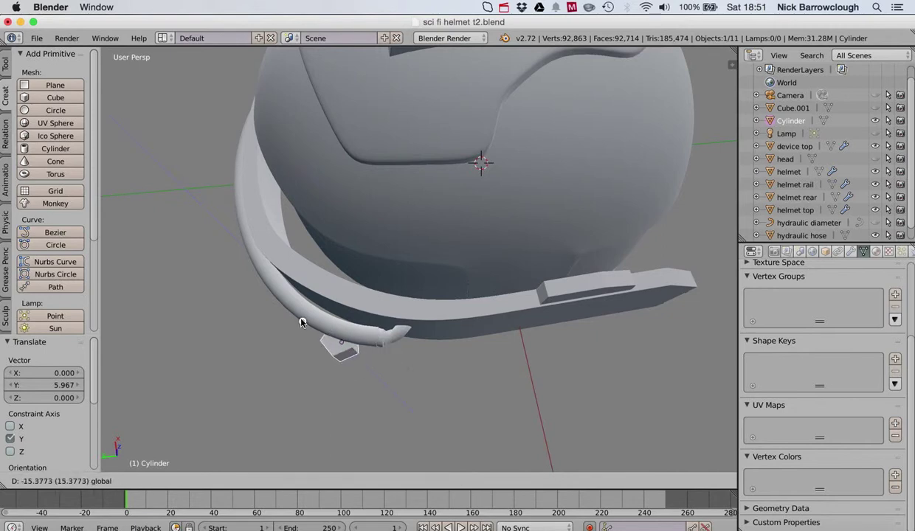
pyautogui.click(155, 265)
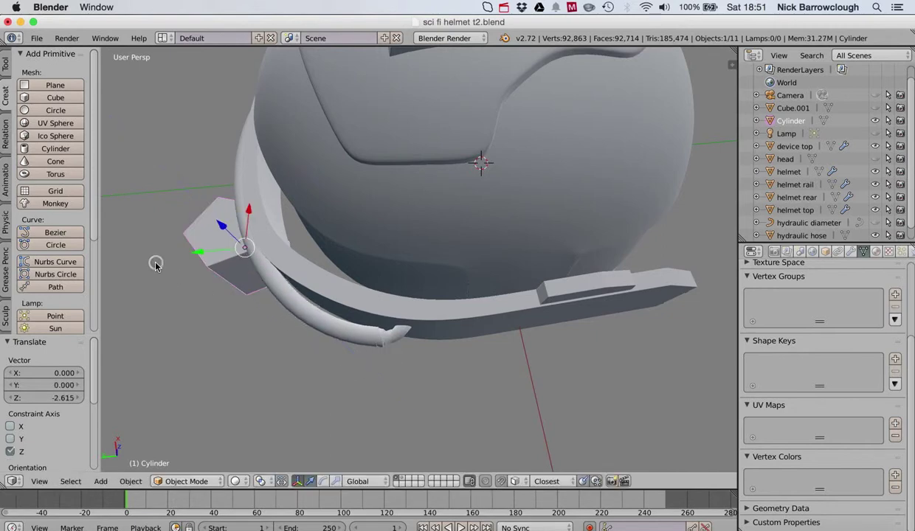
# Check the five-sided cylinder in wireframe shading and delete it
pyautogui.press('z')
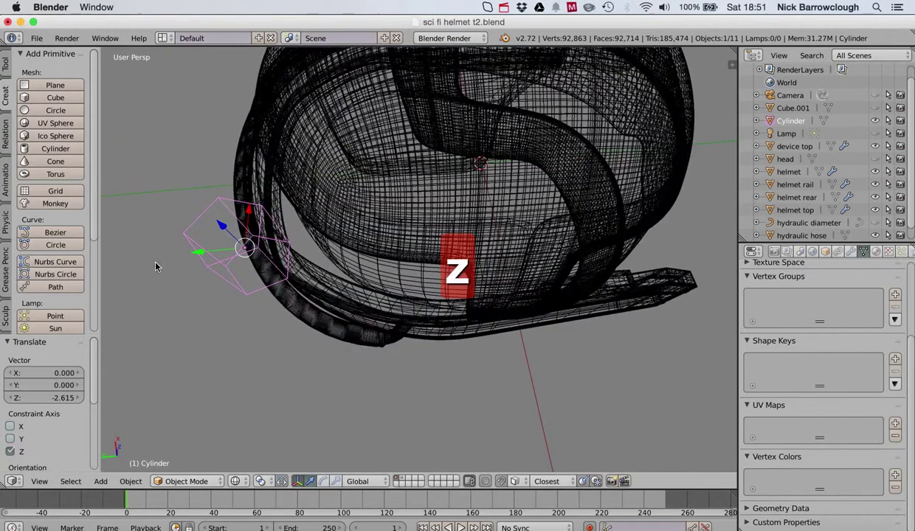
pyautogui.press('z')
pyautogui.press('x')
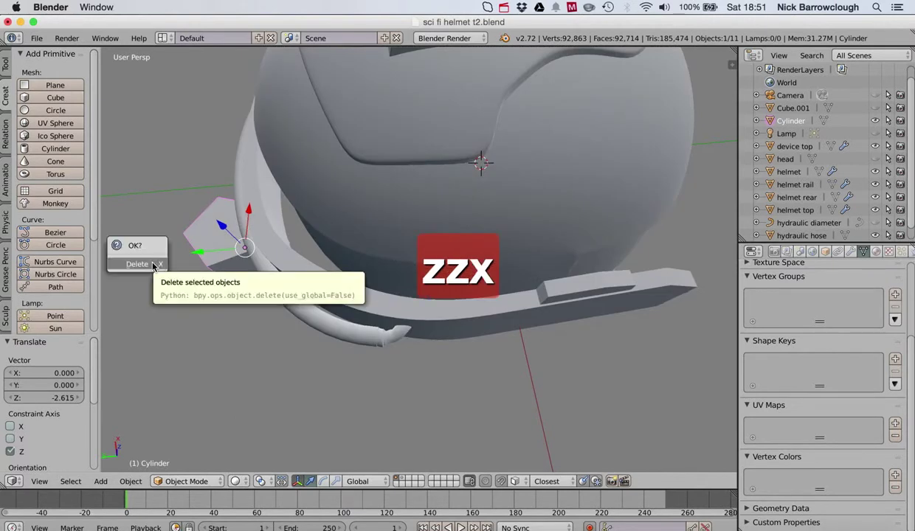
pyautogui.click(152, 263)
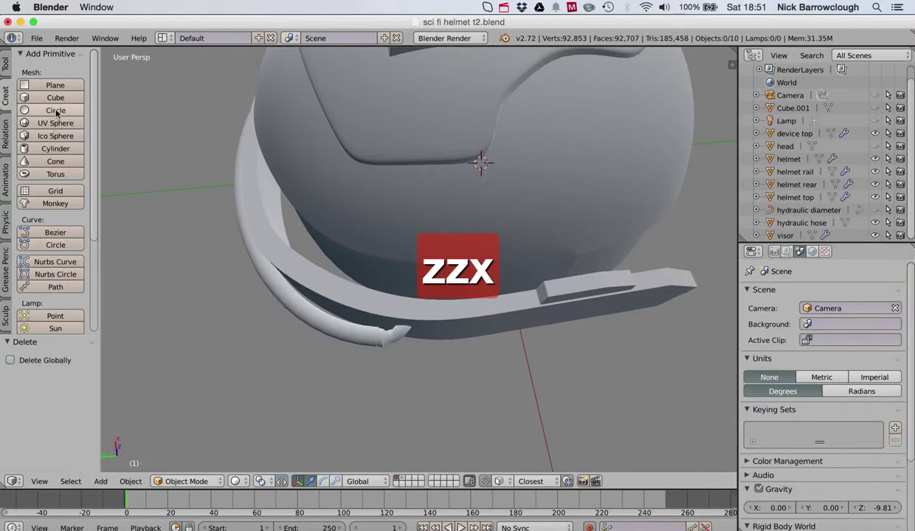
# Add a separate cylinder object with 6 vertices, radius 1 and depth 2
pyautogui.click(47, 149)
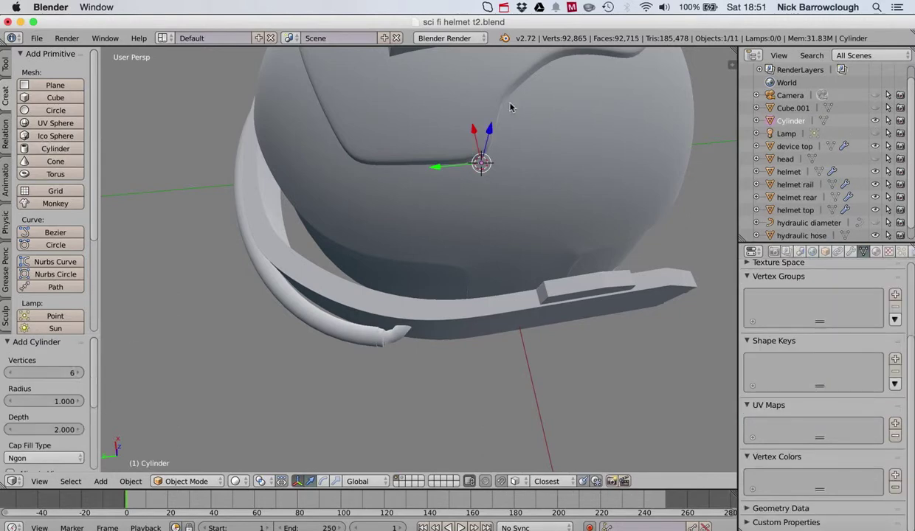
pyautogui.rightClick(482, 164)
pyautogui.press('g')
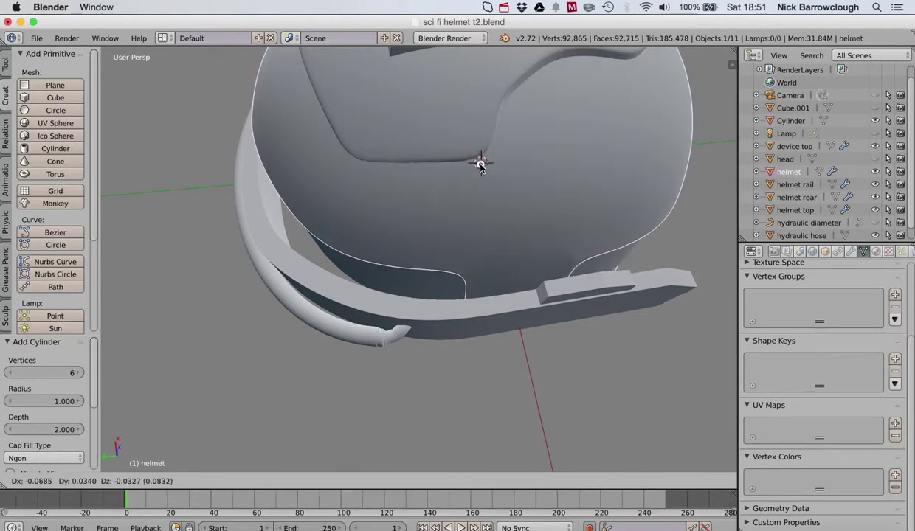
pyautogui.press('super+z')
pyautogui.rightClick(478, 167)
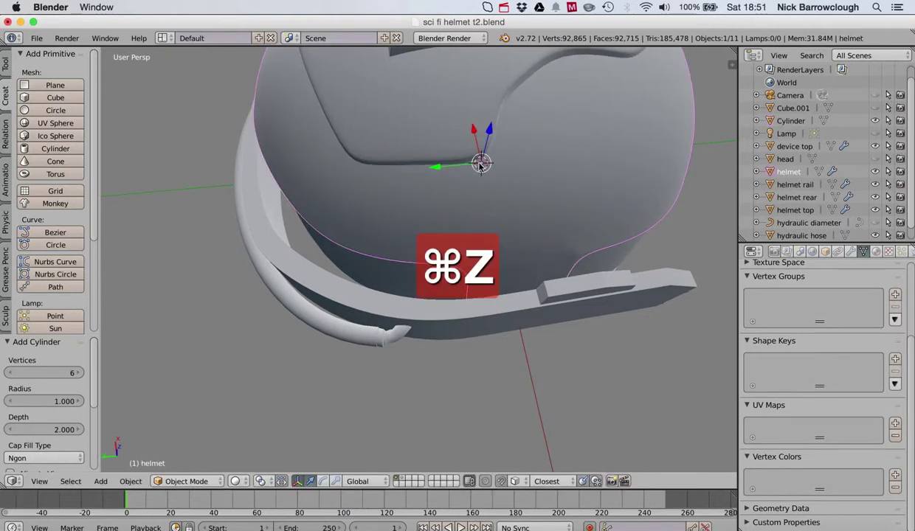
pyautogui.press('super+z')
pyautogui.press('super+z')
pyautogui.press('super+z')
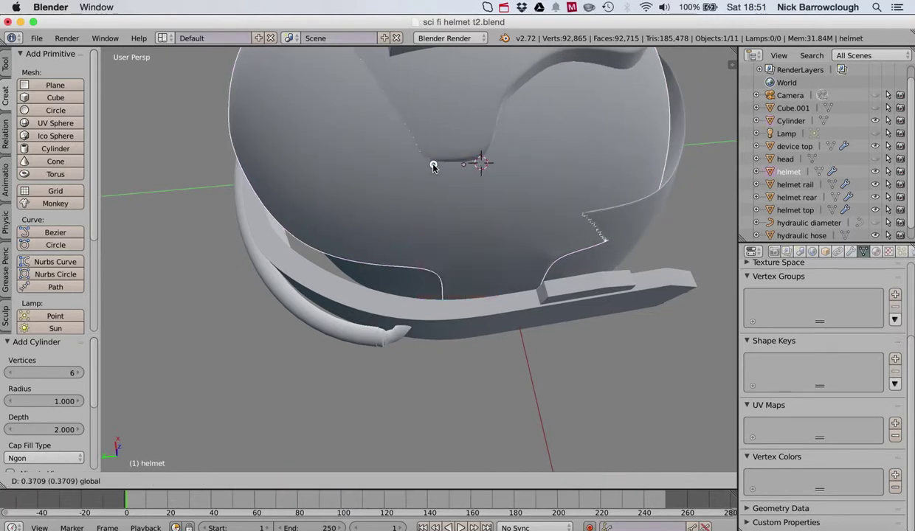
pyautogui.press('g')
pyautogui.rightClick(323, 171)
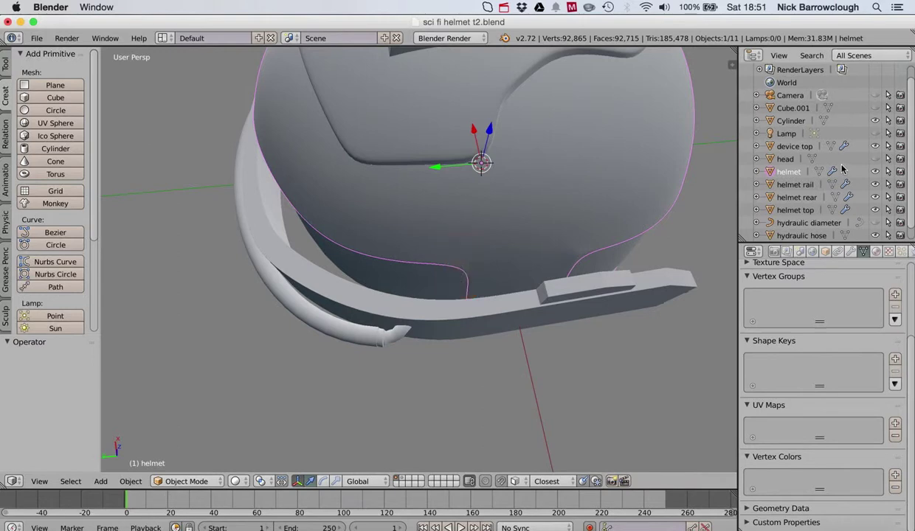
# Move the six-sided cylinder clear of the helmet by about -4.52 X, 2.56 Y, -2.17 Z and scale it by about -0.105
pyautogui.click(791, 121)
pyautogui.press('g')
pyautogui.click(470, 403)
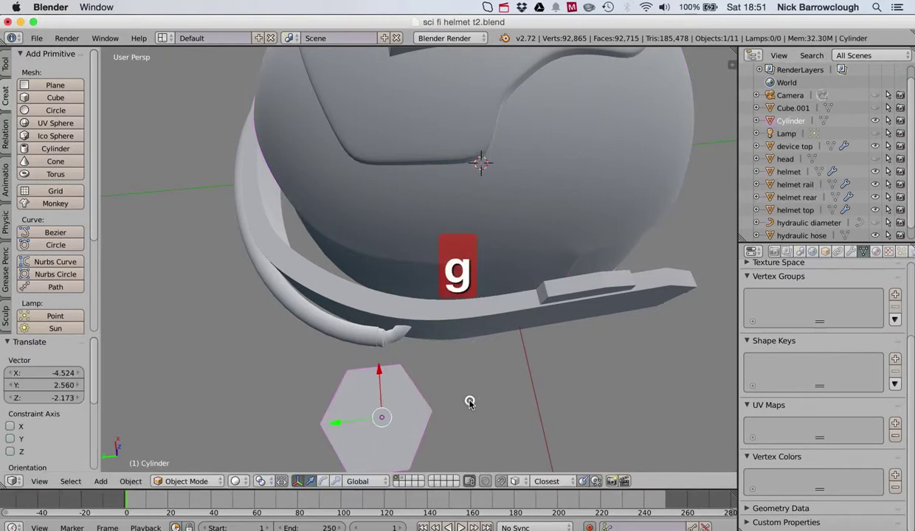
pyautogui.scroll(-1, 471, 405)
pyautogui.moveTo(469, 404); pyautogui.dragTo(470, 402, button='middle')
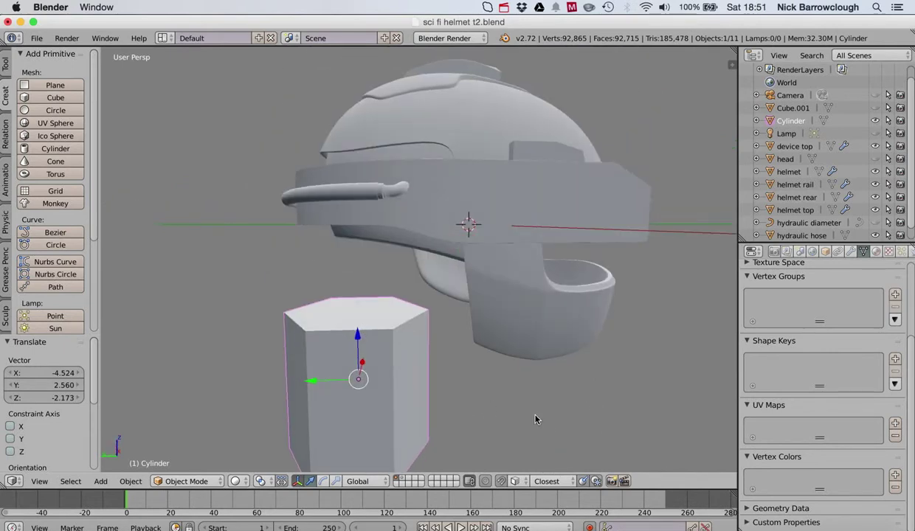
pyautogui.press('s')
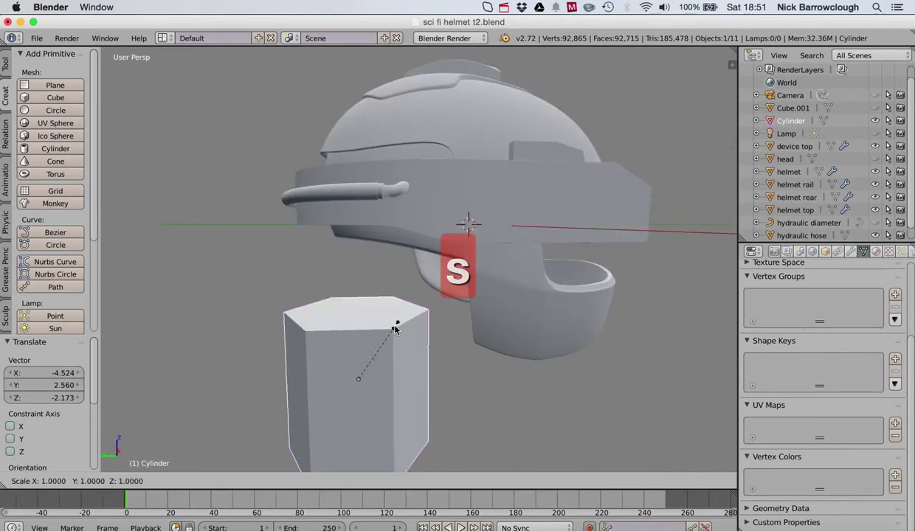
pyautogui.click(361, 389)
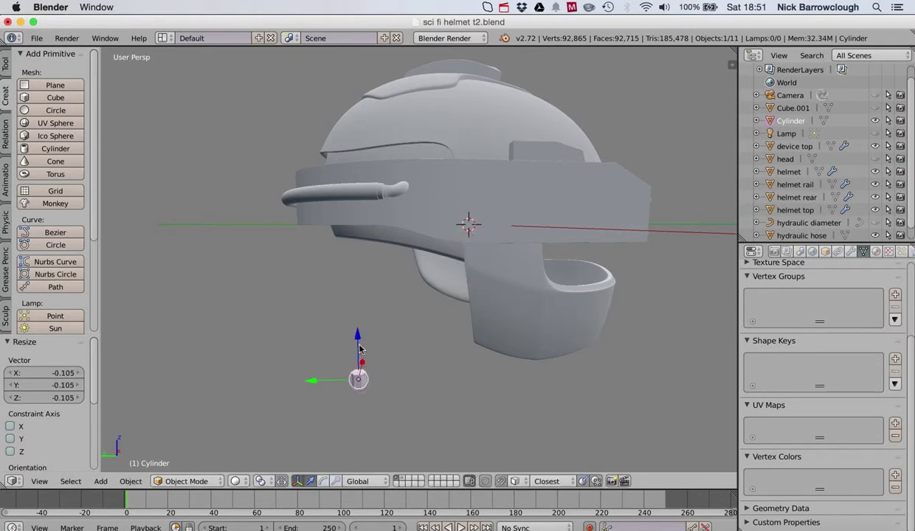
# In front orthographic view, raise the small cylinder to the hose's height and move it about 0.99 along X beside the helmet rail
pyautogui.click(39, 481)
pyautogui.click(56, 397)
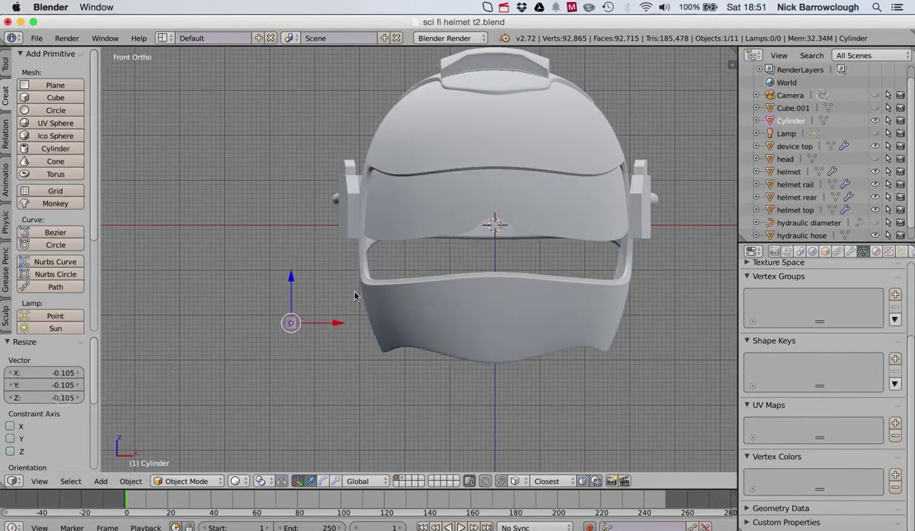
pyautogui.moveTo(290, 278); pyautogui.dragTo(292, 152)
pyautogui.moveTo(335, 197); pyautogui.dragTo(380, 190)
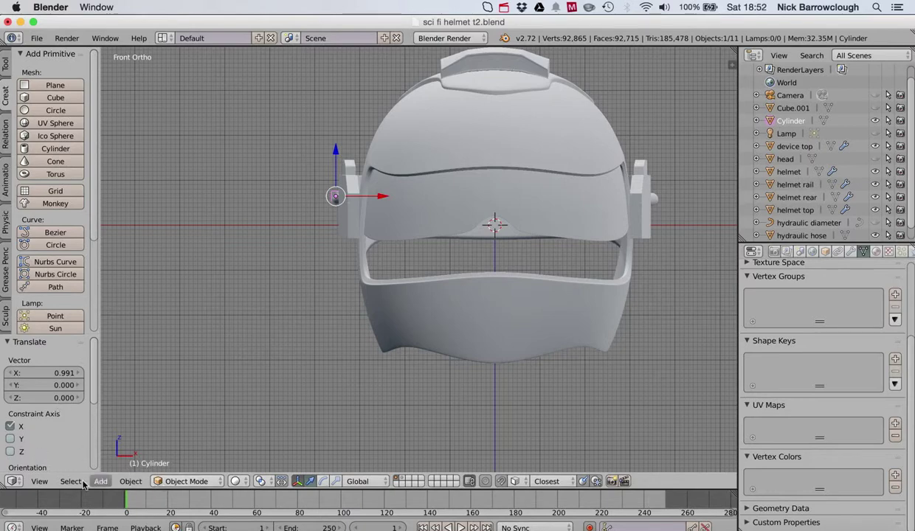
# Move the small cylinder about -0.65 along Y to the bent end of the hydraulic hose, working in perspective view
pyautogui.click(39, 481)
pyautogui.click(74, 331)
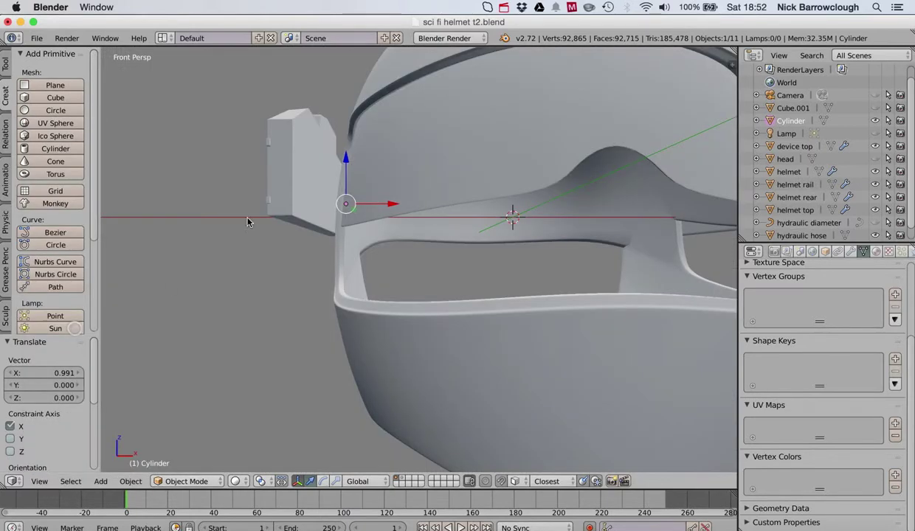
pyautogui.hscroll(-10, 285, 157)
pyautogui.scroll(5, 285, 157)
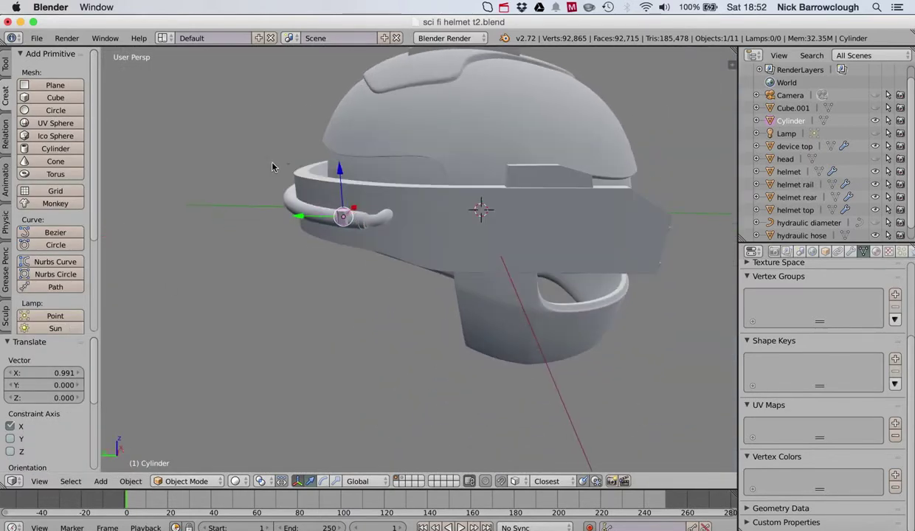
pyautogui.scroll(6, 266, 179)
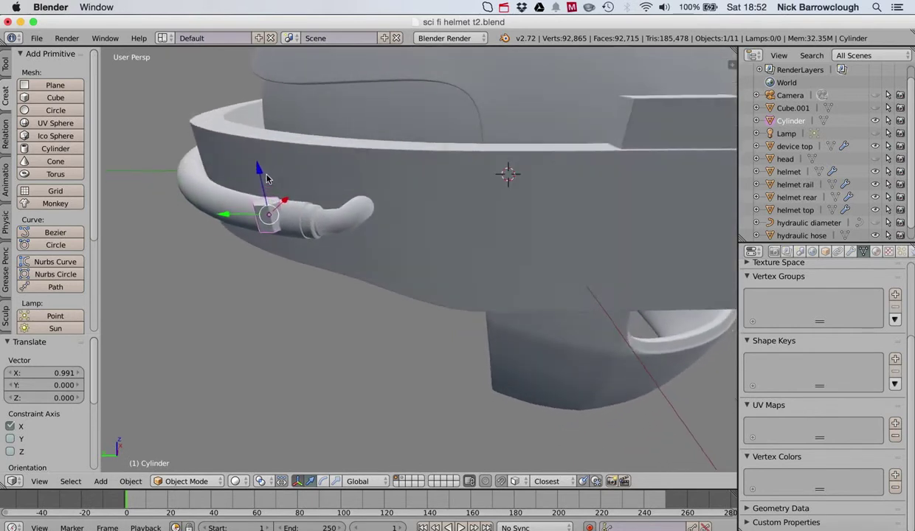
pyautogui.scroll(5, 276, 194)
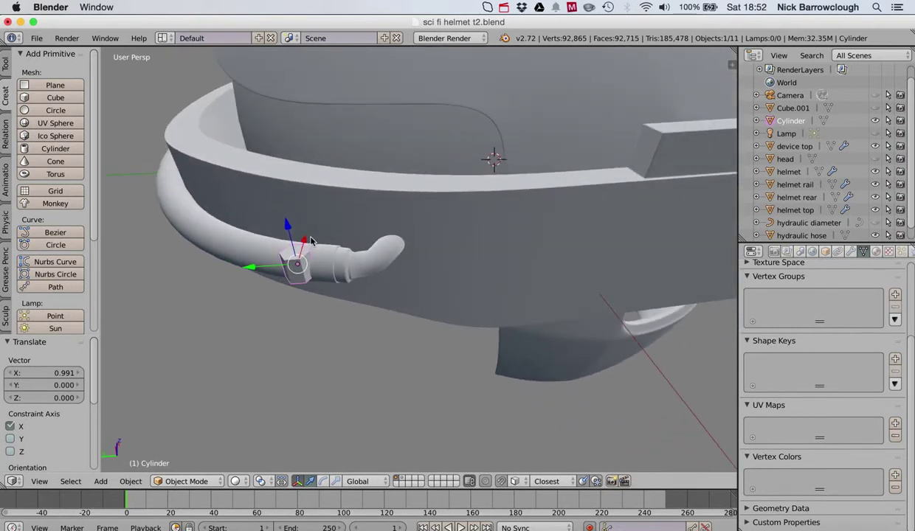
pyautogui.moveTo(254, 267); pyautogui.dragTo(345, 267)
# Rotate the cylinder about 92.8° around X and about 72.8° around Z so its hexagonal face follows the helmet rail
pyautogui.press('r')
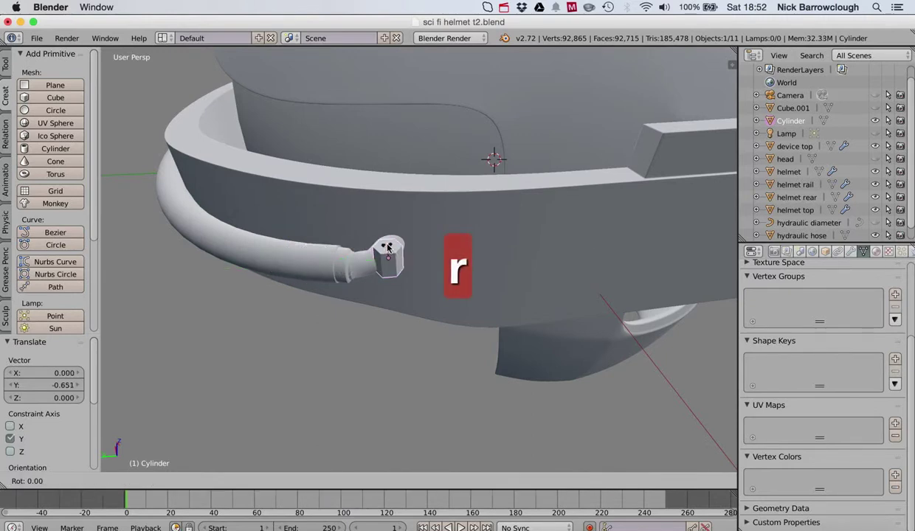
pyautogui.press('z')
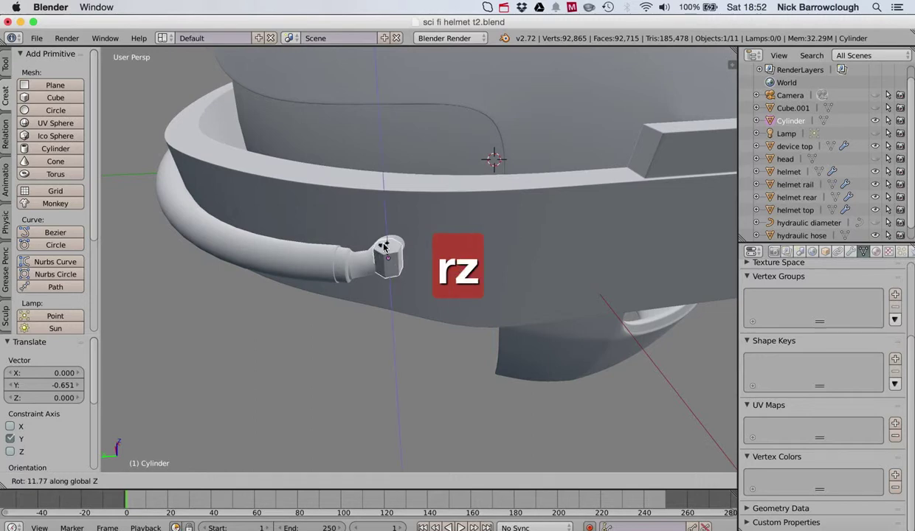
pyautogui.press('x')
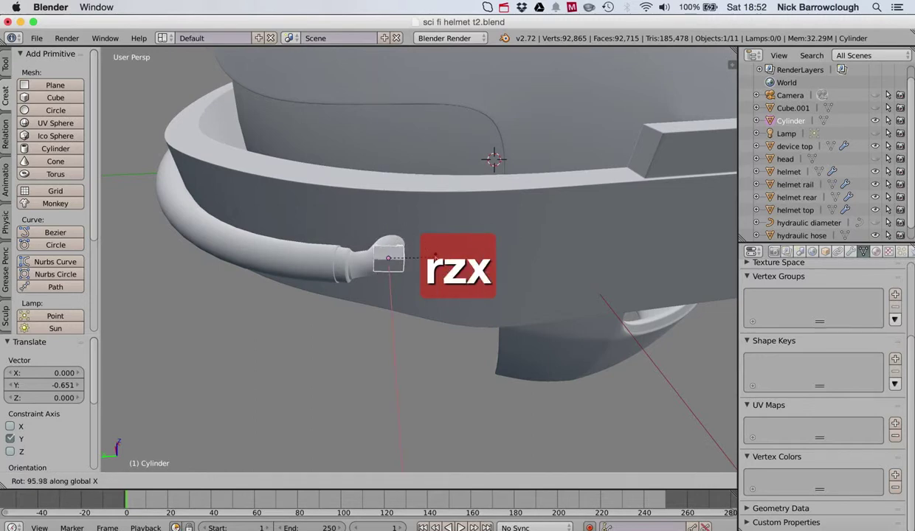
pyautogui.click(433, 256)
pyautogui.press('r')
pyautogui.press('y')
pyautogui.press('z')
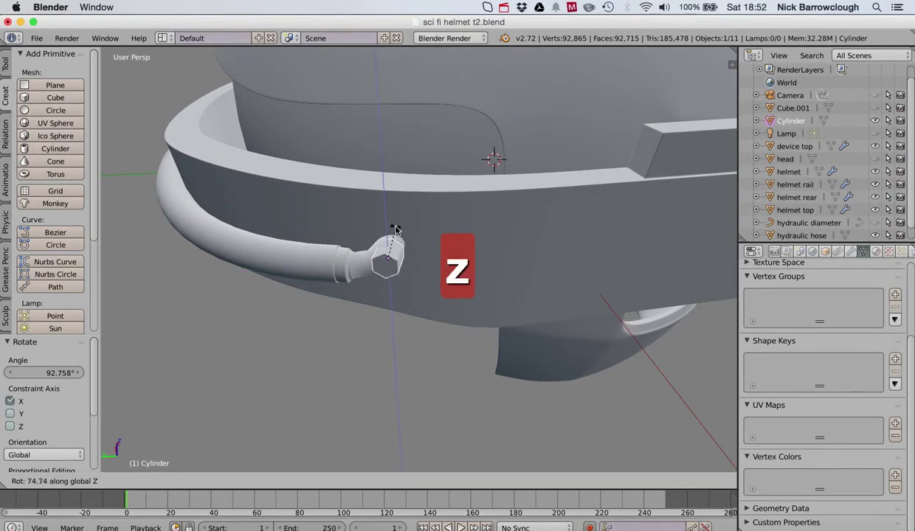
pyautogui.click(396, 230)
# Move the cylinder along its local Z axis toward the rail, by about 0.081 X and -0.025 Y
pyautogui.moveTo(361, 260); pyautogui.dragTo(399, 343, button='middle')
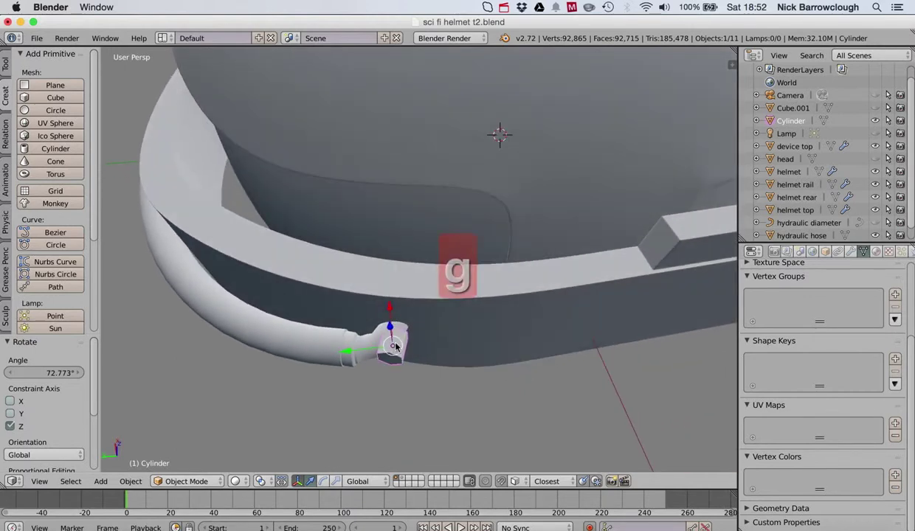
pyautogui.press('g')
pyautogui.press('z')
pyautogui.press('z')
pyautogui.click(396, 337)
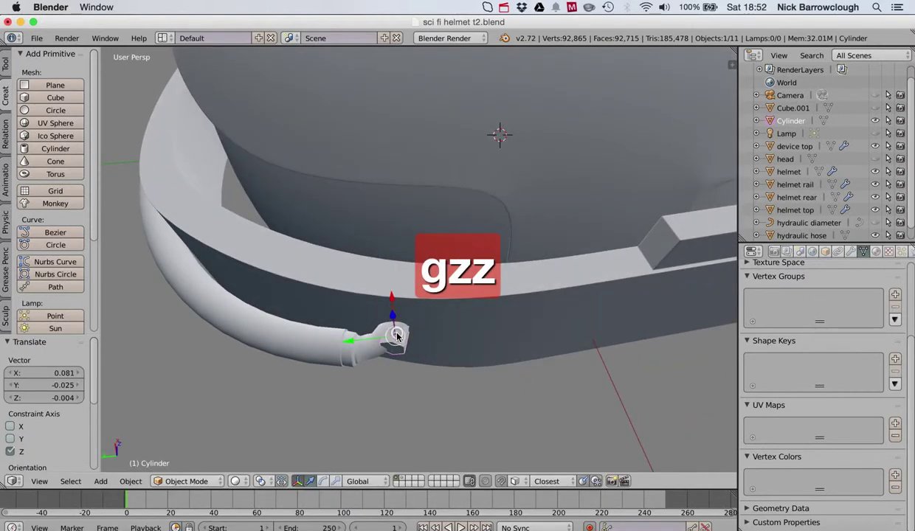
# Enlarge the cylinder by about 1.34 and shift it about 0.049 along Y over the hose end
pyautogui.press('s')
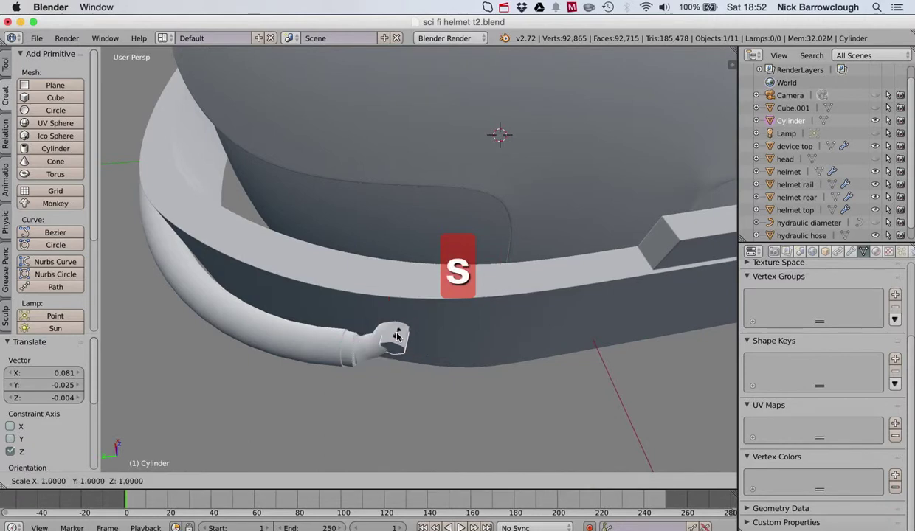
pyautogui.click(396, 335)
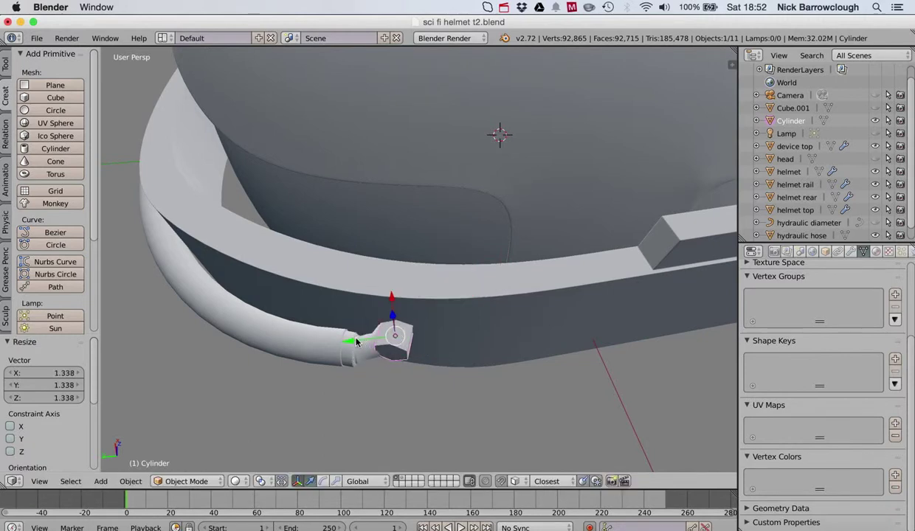
pyautogui.moveTo(354, 340); pyautogui.dragTo(350, 340)
# Flatten the cylinder along its local Z axis to about 0.307 of its thickness
pyautogui.scroll(-5, 351, 341)
pyautogui.hscroll(8, 351, 341)
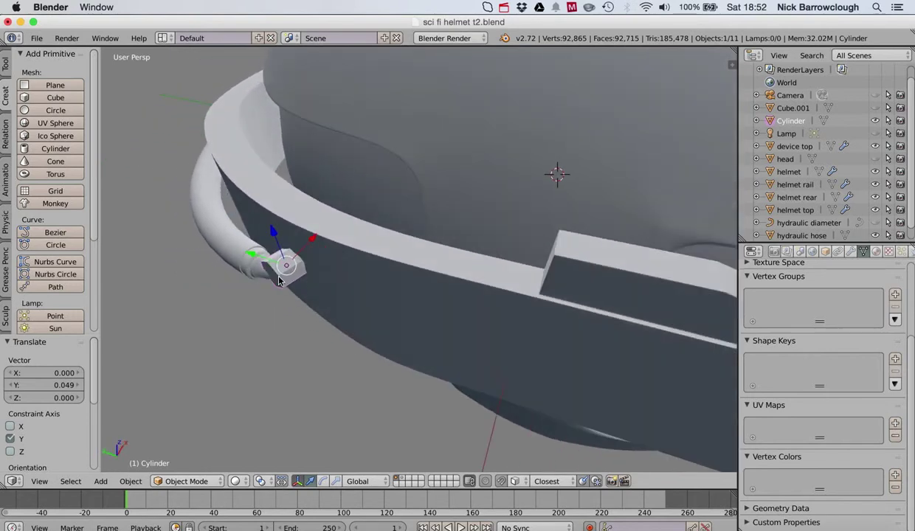
pyautogui.press('s')
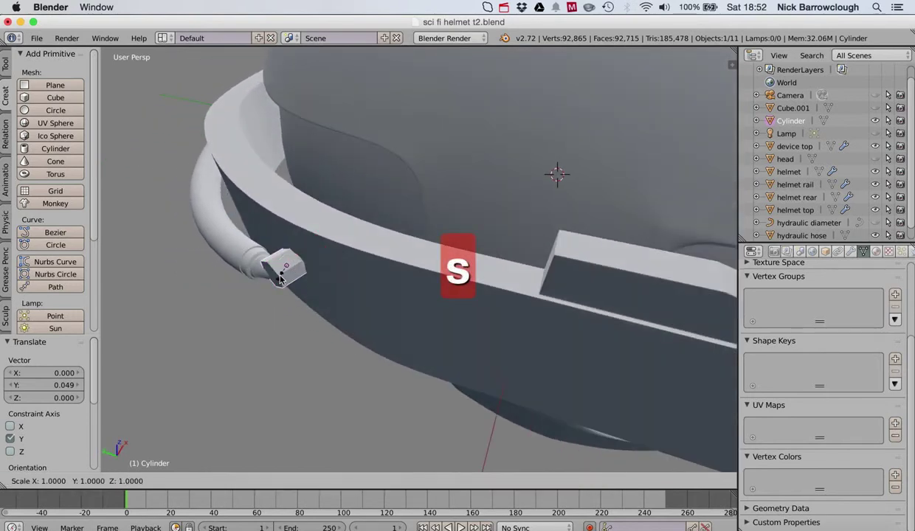
pyautogui.press('z')
pyautogui.press('z')
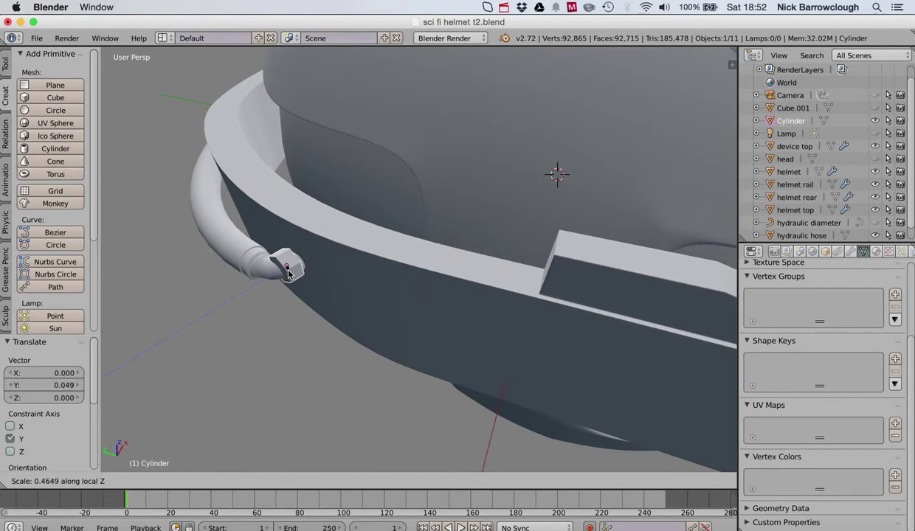
pyautogui.click(288, 273)
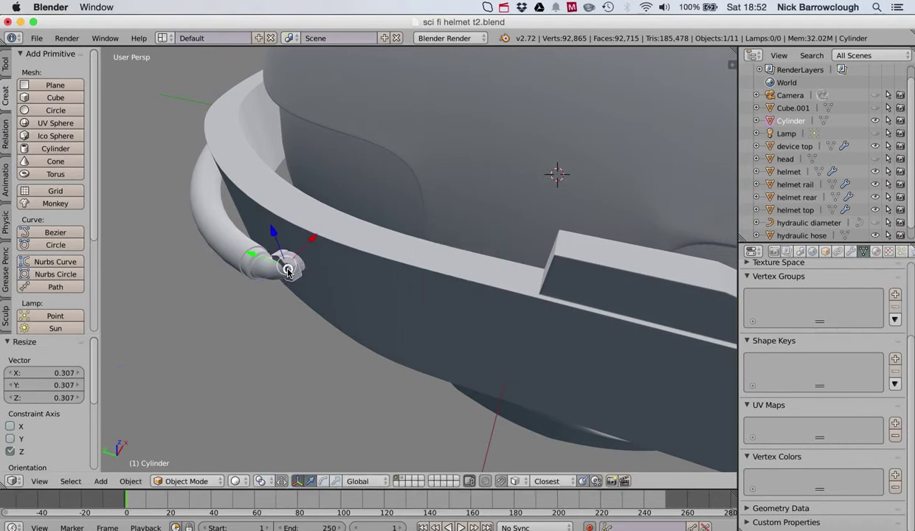
# Slide the flattened cylinder along its local Z axis against the rail, by about 0.056 X and -0.017 Y
pyautogui.press('g')
pyautogui.press('z')
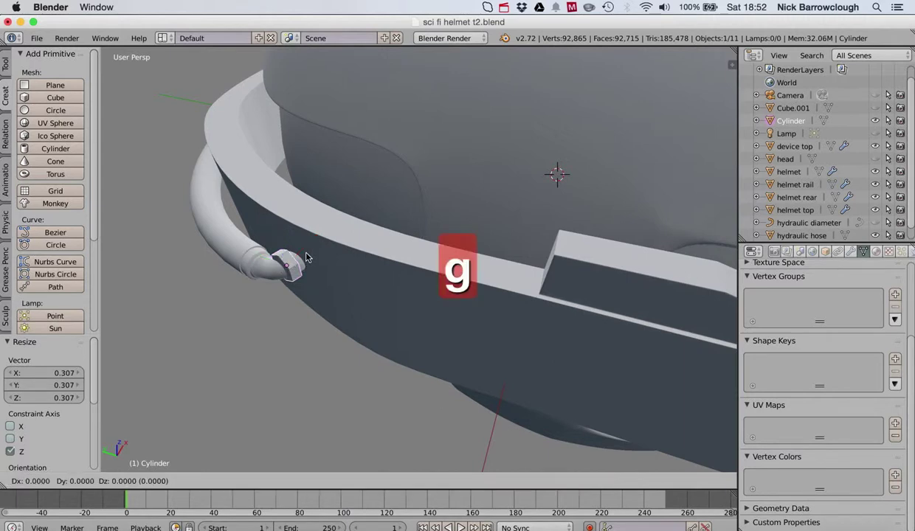
pyautogui.press('z')
pyautogui.click(313, 253)
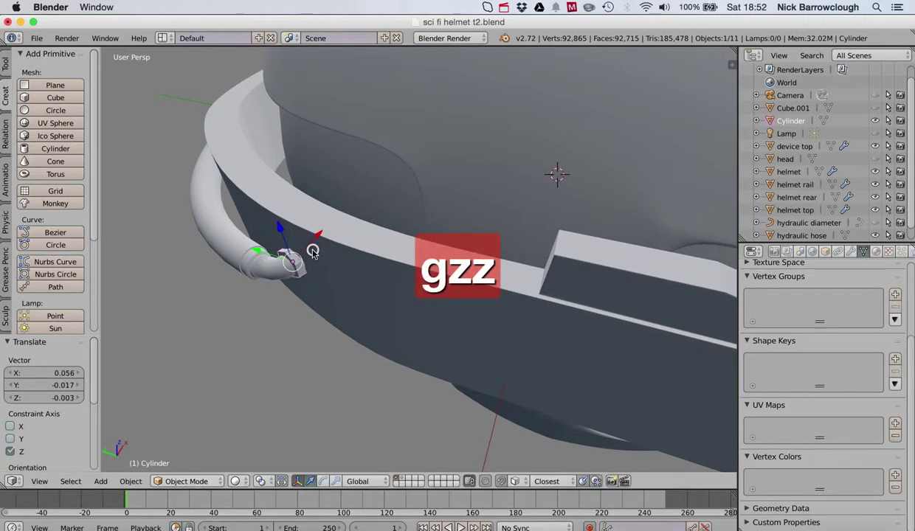
# Rotate the hexagonal fitting by about -8° in a close view of the hose end
pyautogui.moveTo(312, 250); pyautogui.dragTo(315, 254, button='middle')
pyautogui.scroll(5, 345, 191)
pyautogui.moveTo(345, 188); pyautogui.dragTo(356, 203, button='middle')
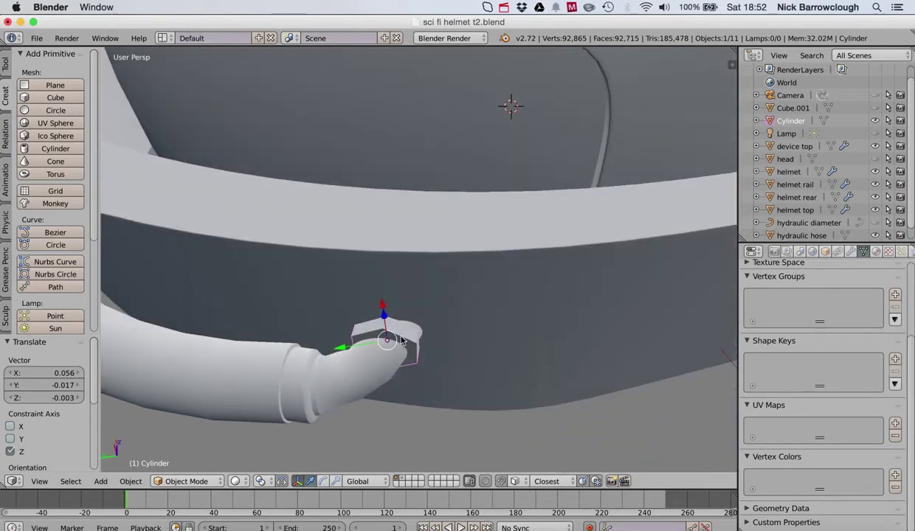
pyautogui.press('r')
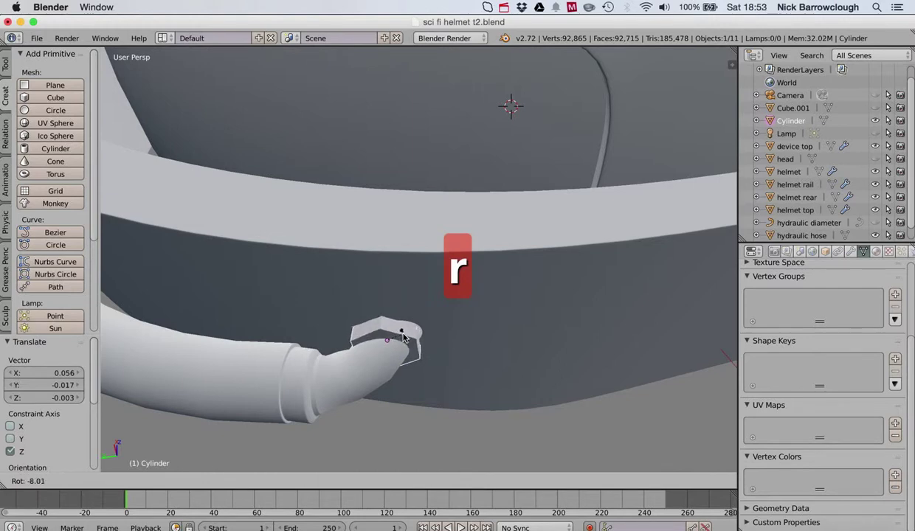
pyautogui.click(404, 336)
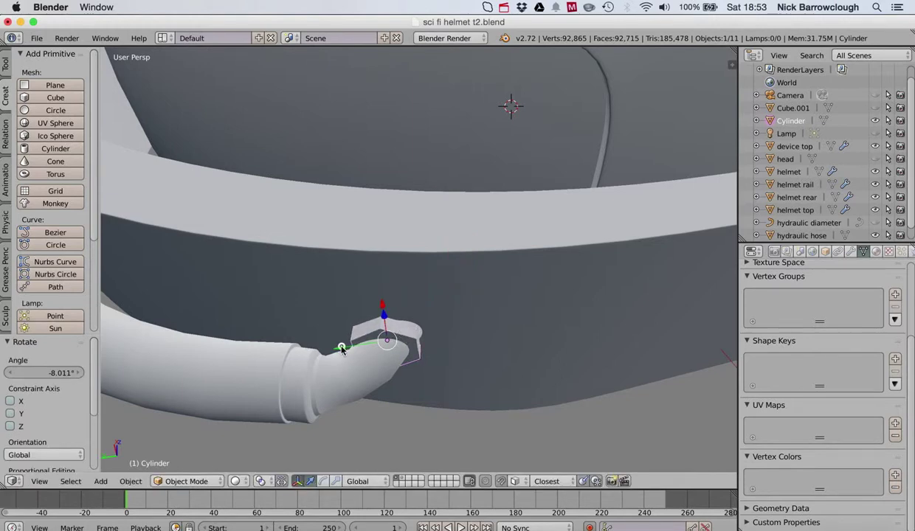
# Scale the hexagonal fitting up by about 1.17 and centre it around the hose end with small moves of -0.015 and 0.020 along Y
pyautogui.moveTo(341, 350); pyautogui.dragTo(345, 349)
pyautogui.press('s')
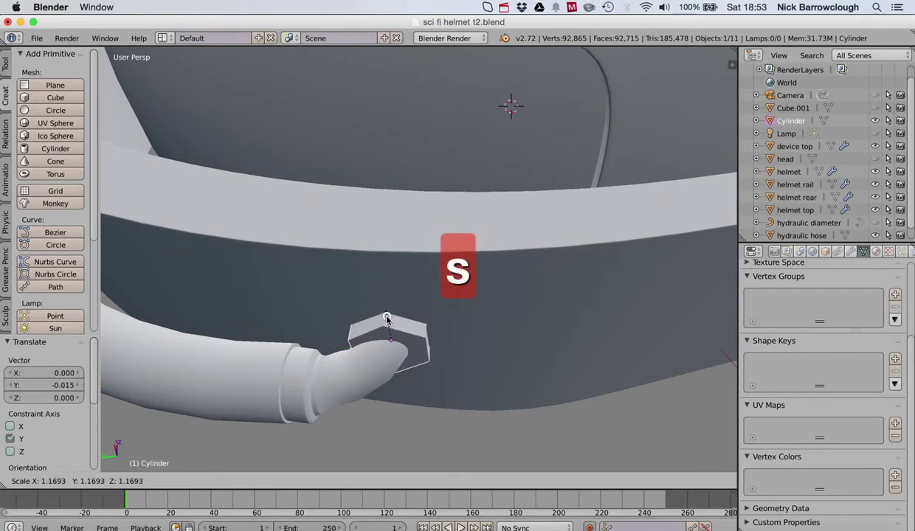
pyautogui.click(387, 318)
pyautogui.moveTo(344, 349); pyautogui.dragTo(338, 348)
pyautogui.scroll(-10, 337, 348)
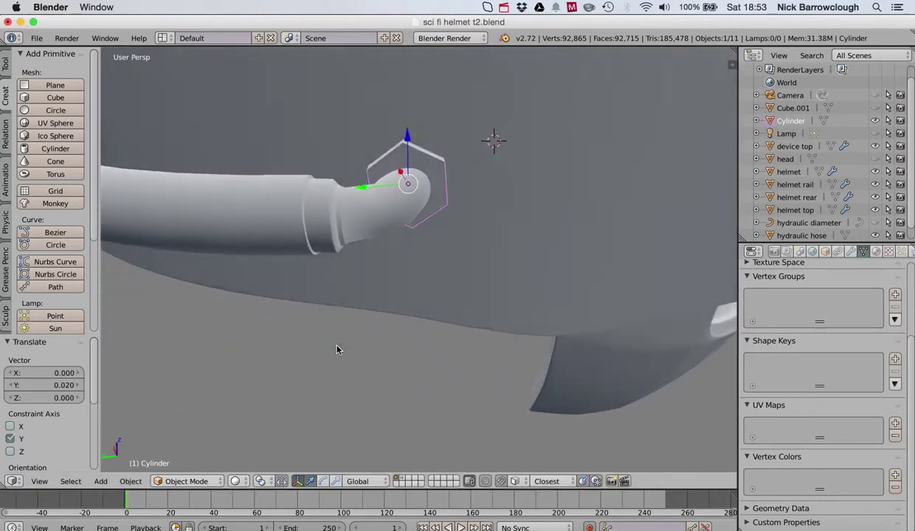
pyautogui.scroll(-3, 337, 349)
pyautogui.scroll(12, 338, 349)
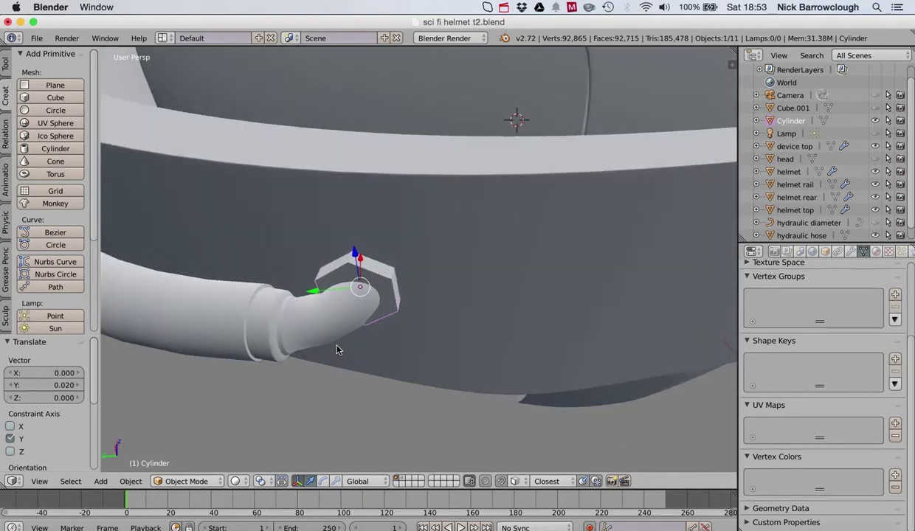
pyautogui.scroll(8, 322, 263)
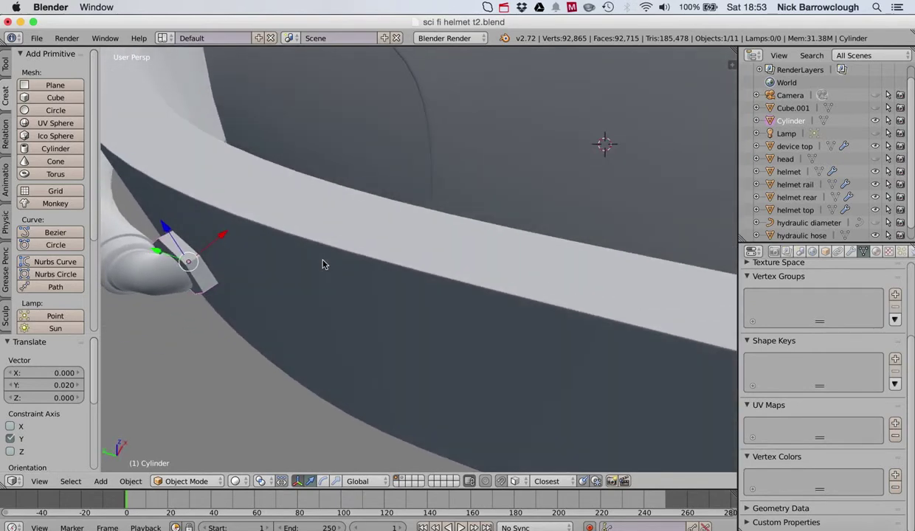
# Switch the 3D view to orthographic projection with the hose end and hexagonal nut in view
pyautogui.hscroll(-10, 322, 265)
pyautogui.hscroll(15, 322, 264)
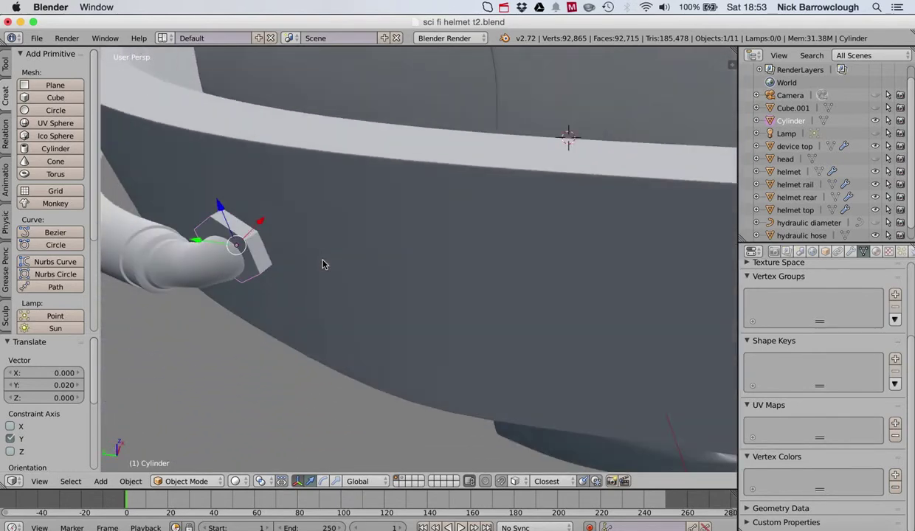
pyautogui.scroll(-10, 323, 264)
pyautogui.hscroll(-10, 322, 265)
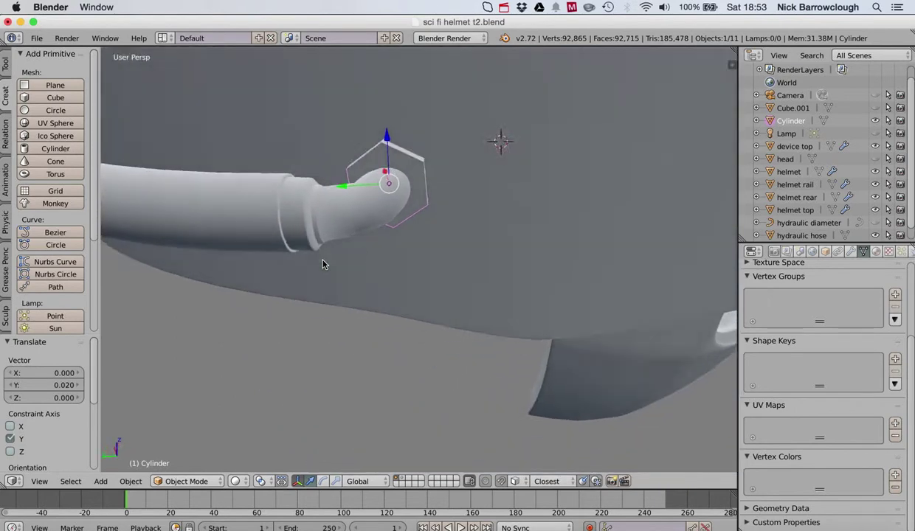
pyautogui.scroll(-5, 323, 264)
pyautogui.scroll(5, 322, 264)
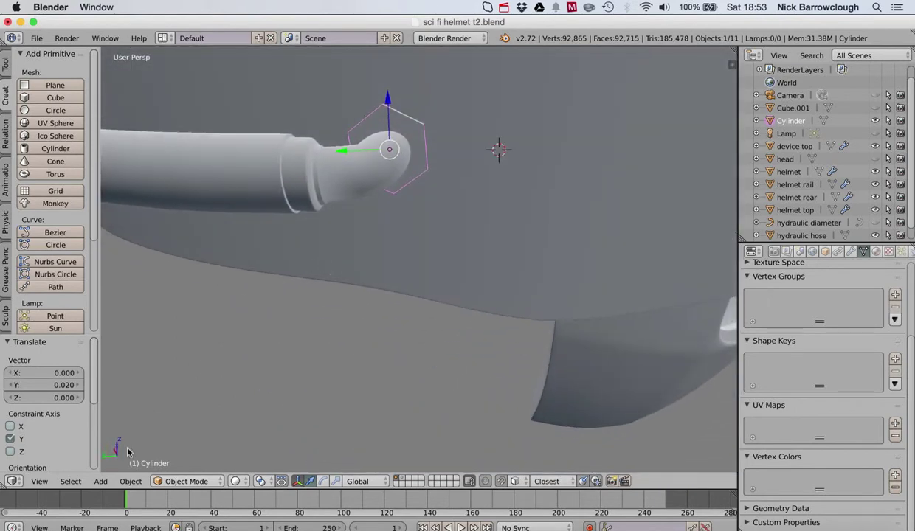
pyautogui.click(39, 481)
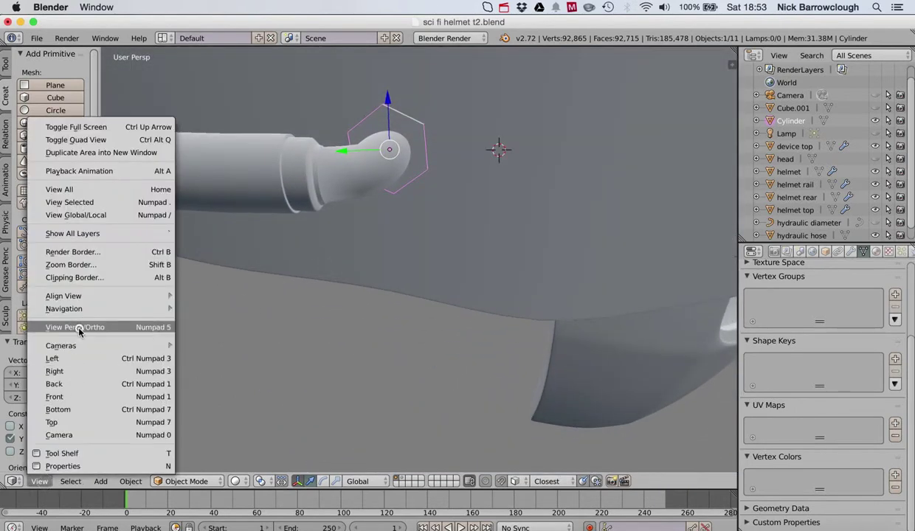
pyautogui.click(78, 326)
# Rotate the hexagonal nut by about 33.35° around the hose end
pyautogui.scroll(5, 394, 210)
pyautogui.scroll(-5, 395, 209)
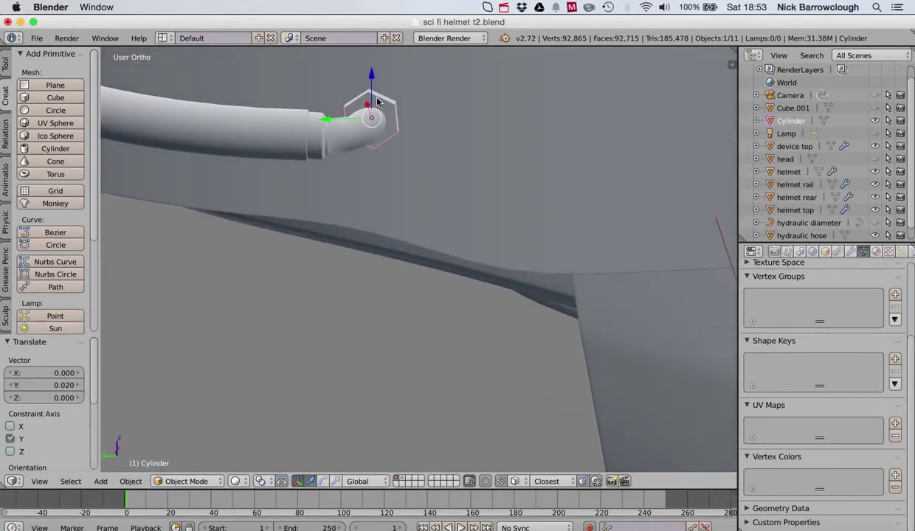
pyautogui.press('r')
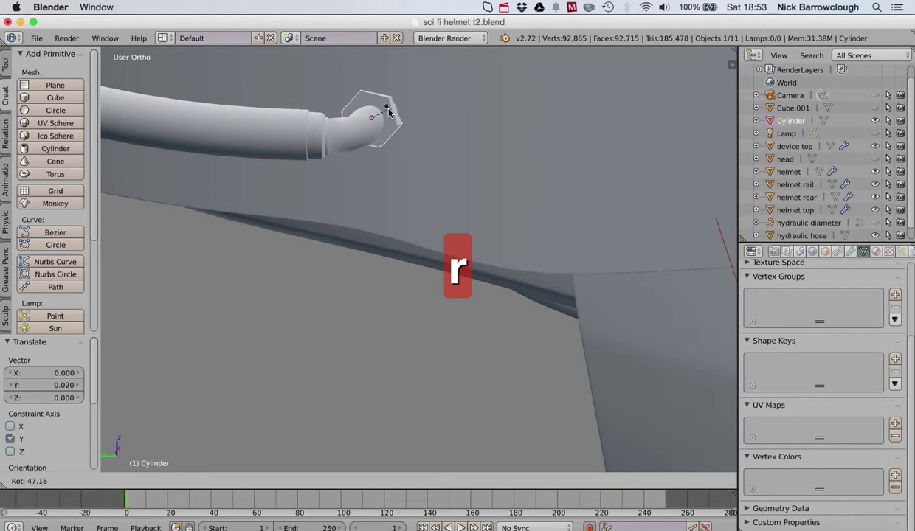
pyautogui.click(386, 109)
pyautogui.hscroll(5, 386, 108)
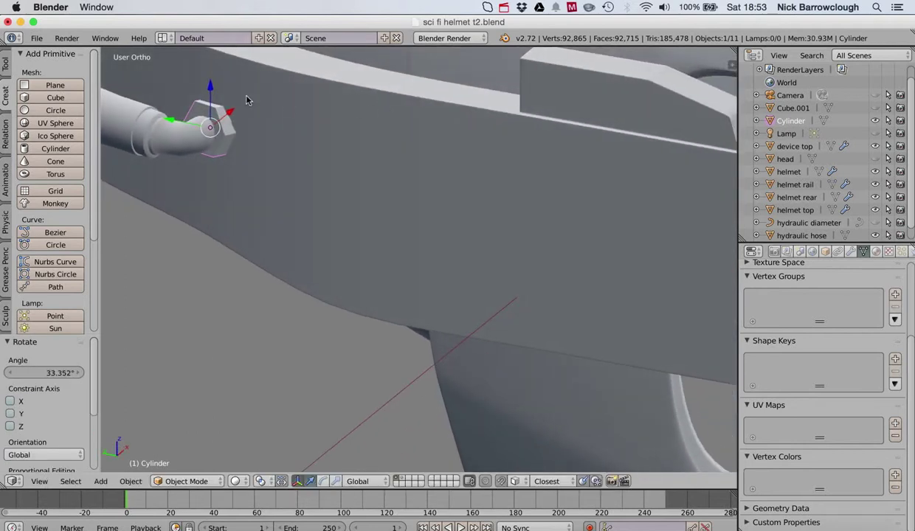
# Rotate the hexagonal nut by about -15° in a closer side view, and close the exported movie's QuickTime window
pyautogui.keyDown('shift'); pyautogui.scroll(5, 246, 91); pyautogui.keyUp('shift')
pyautogui.keyDown('ctrl'); pyautogui.scroll(3, 246, 90); pyautogui.keyUp('ctrl')
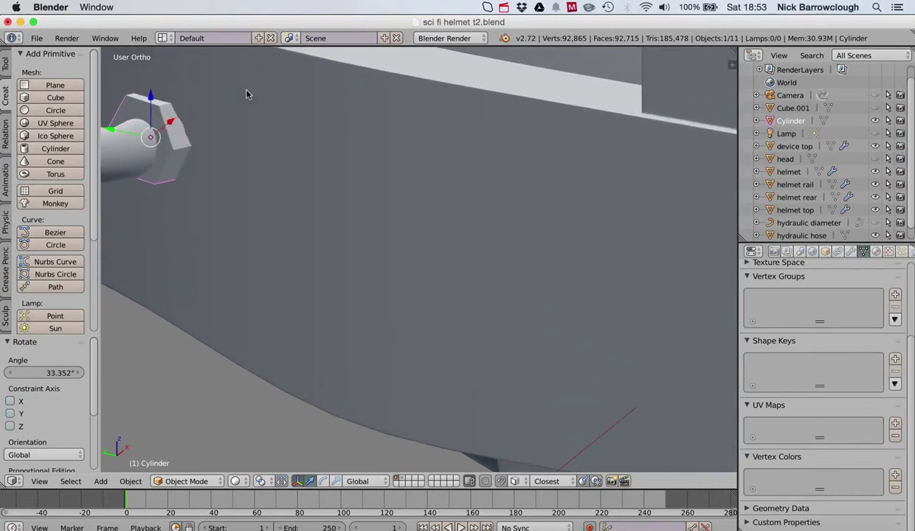
pyautogui.keyDown('shift'); pyautogui.hscroll(-5, 248, 95); pyautogui.keyUp('shift')
pyautogui.keyDown('shift'); pyautogui.hscroll(1, 247, 94); pyautogui.keyUp('shift')
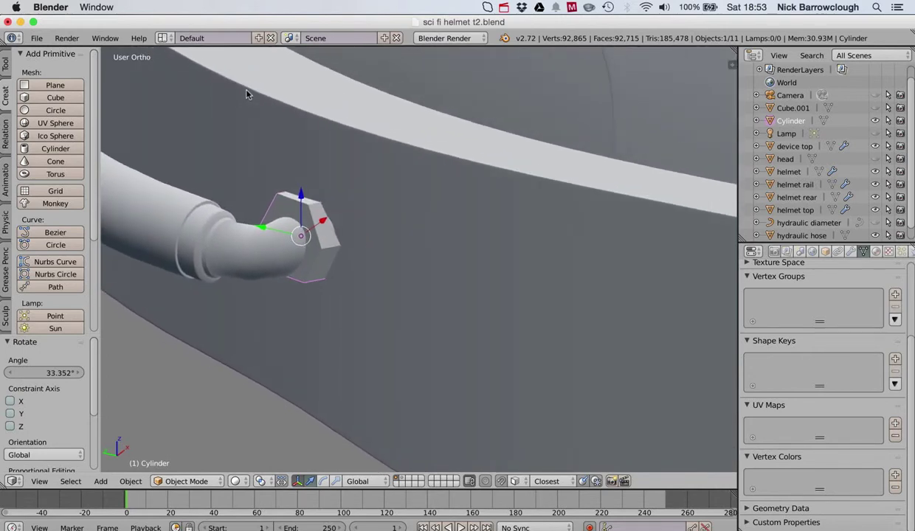
pyautogui.hscroll(5, 247, 95)
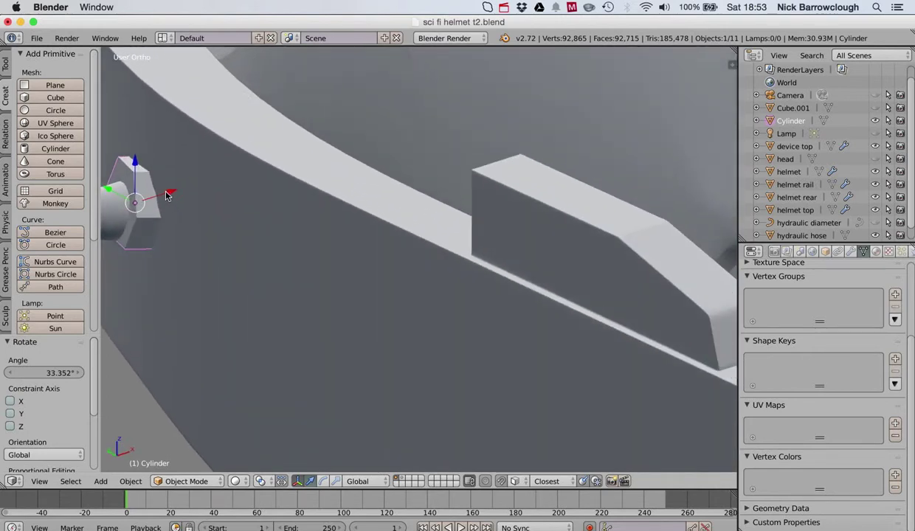
pyautogui.press('r')
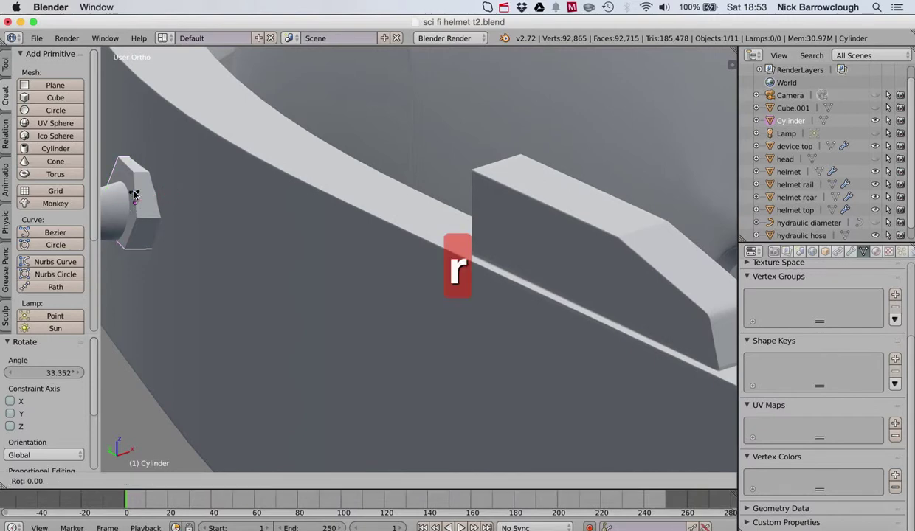
pyautogui.press('x')
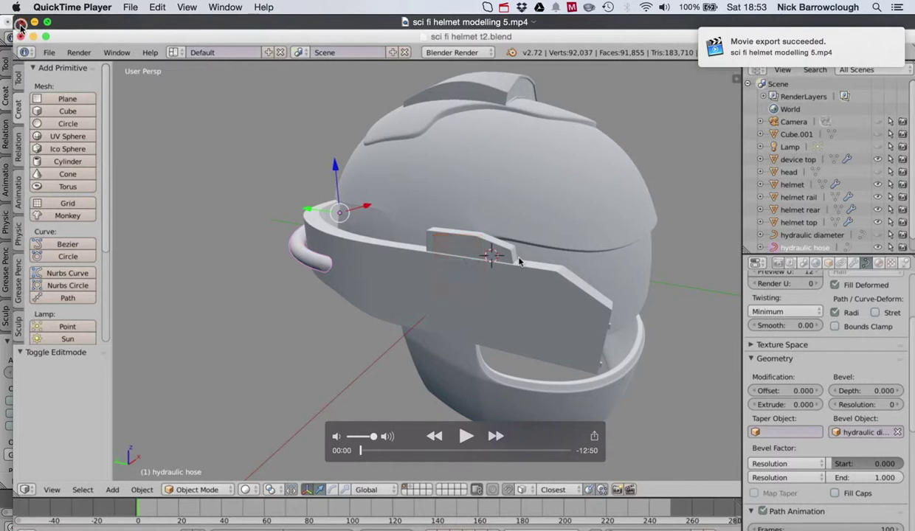
pyautogui.click(21, 22)
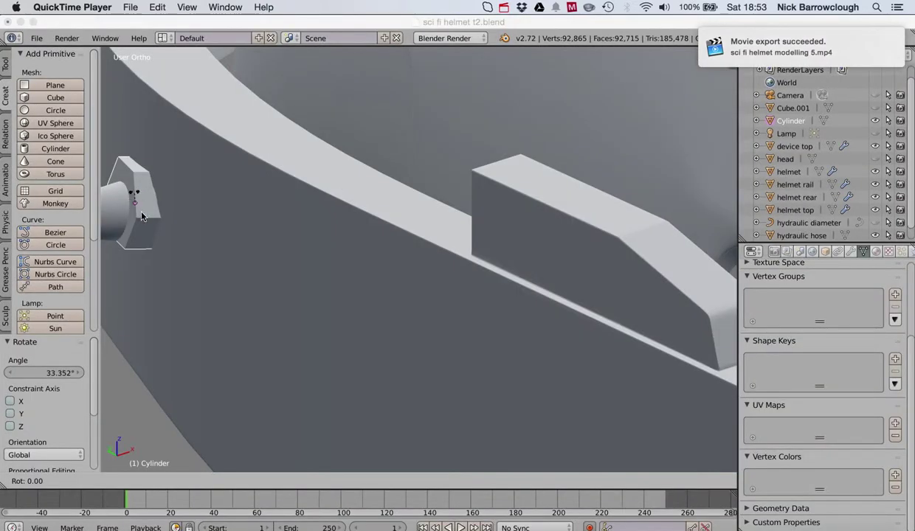
pyautogui.click(141, 210)
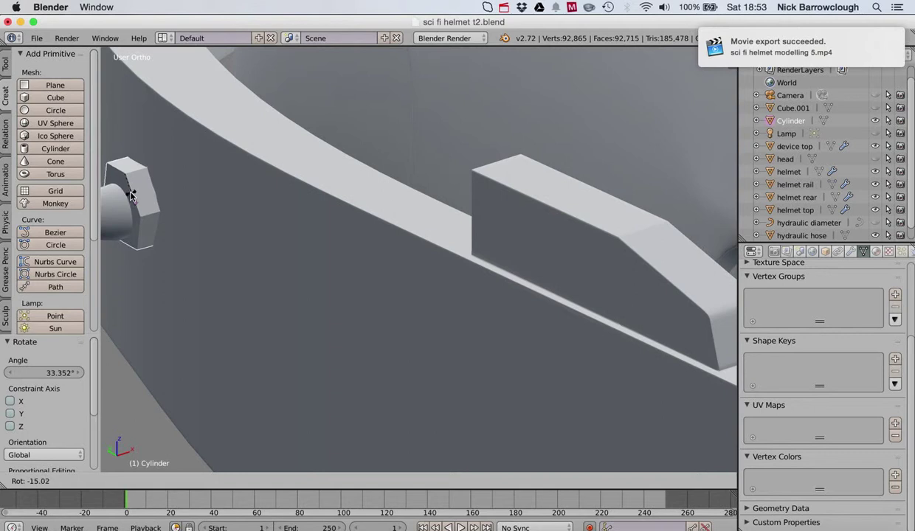
pyautogui.click(131, 196)
# Deselect the nut by selecting the helmet, and examine from several angles how the nut sits between hose end and rail
pyautogui.hscroll(5, 131, 197)
pyautogui.keyDown('shift'); pyautogui.hscroll(-3, 131, 196); pyautogui.keyUp('shift')
pyautogui.keyDown('shift'); pyautogui.hscroll(-5, 131, 196); pyautogui.keyUp('shift')
pyautogui.scroll(2, 130, 196)
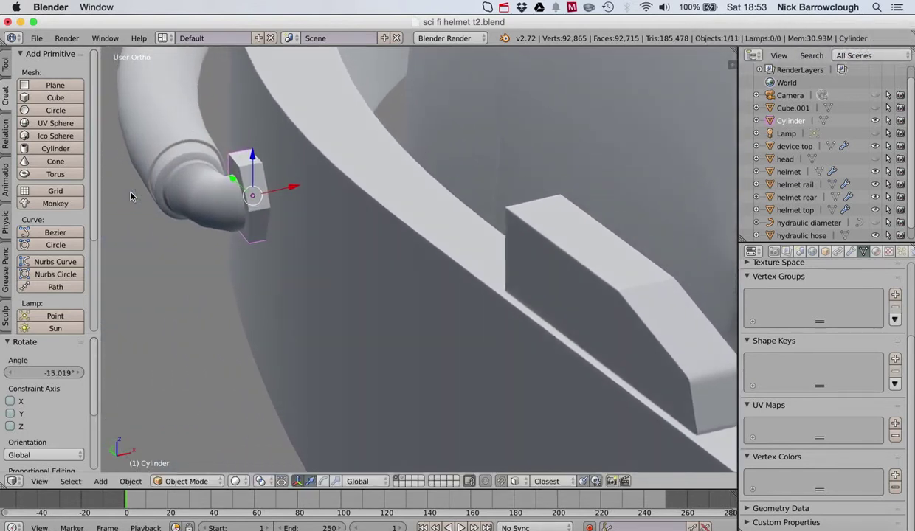
pyautogui.hscroll(-10, 131, 195)
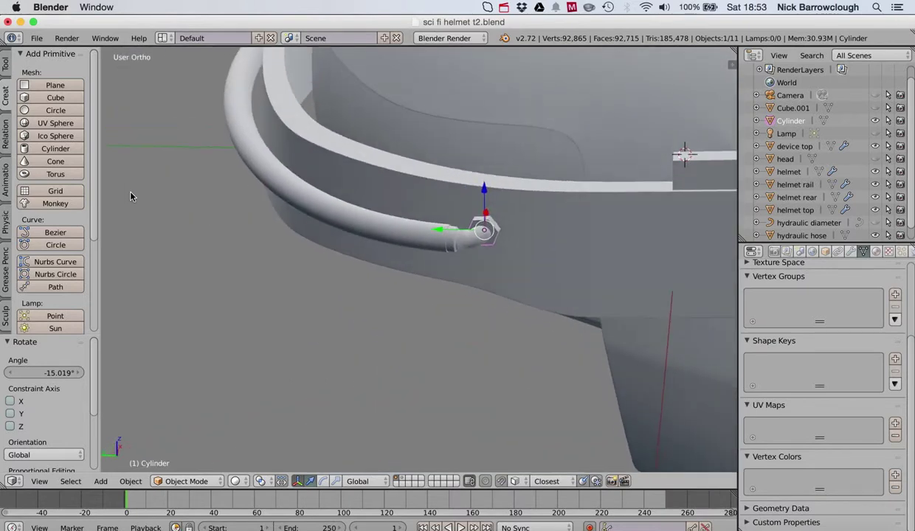
pyautogui.hscroll(-10, 131, 195)
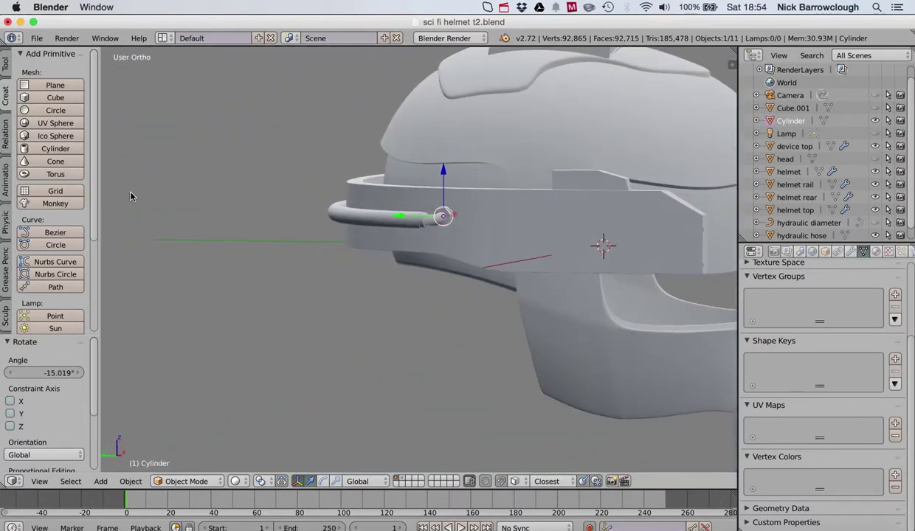
pyautogui.hscroll(-5, 131, 196)
pyautogui.rightClick(609, 364)
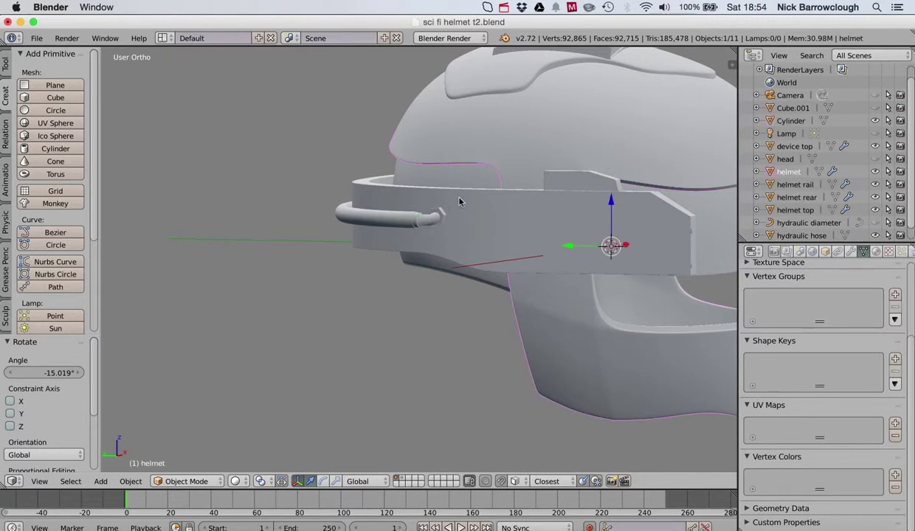
pyautogui.keyDown('shift'); pyautogui.scroll(5, 454, 192); pyautogui.keyUp('shift')
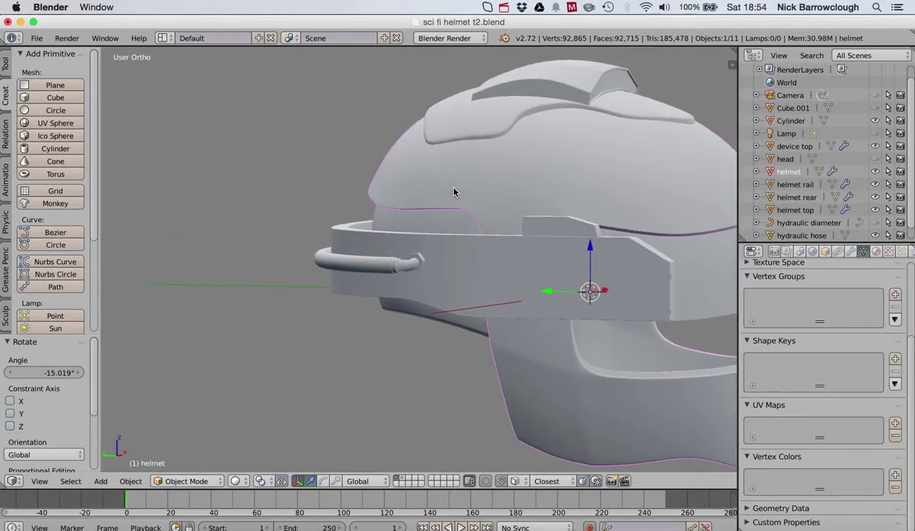
pyautogui.scroll(5, 423, 237)
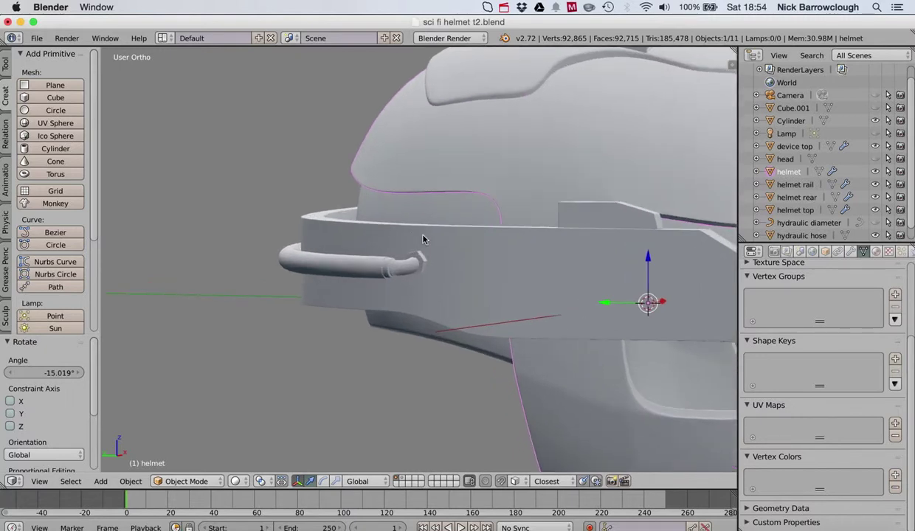
pyautogui.keyDown('ctrl'); pyautogui.scroll(3, 408, 195); pyautogui.keyUp('ctrl')
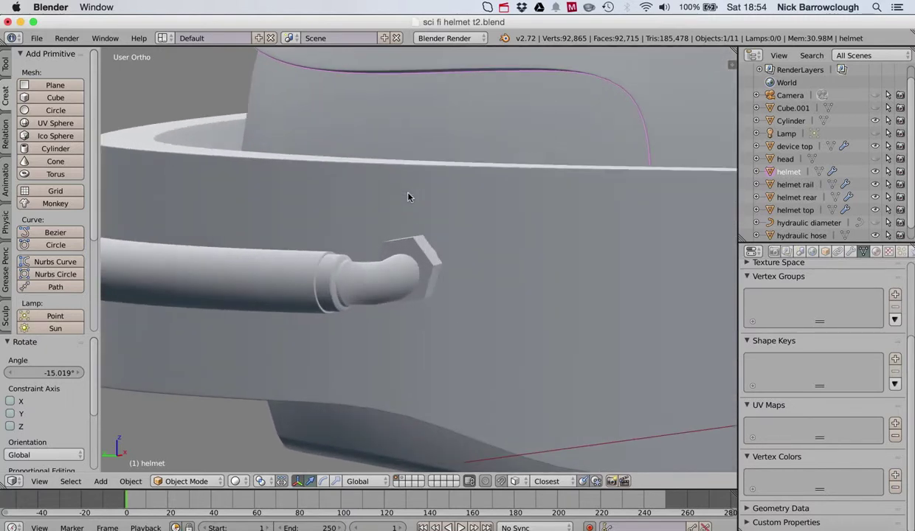
pyautogui.hscroll(5, 408, 195)
pyautogui.hscroll(1, 408, 195)
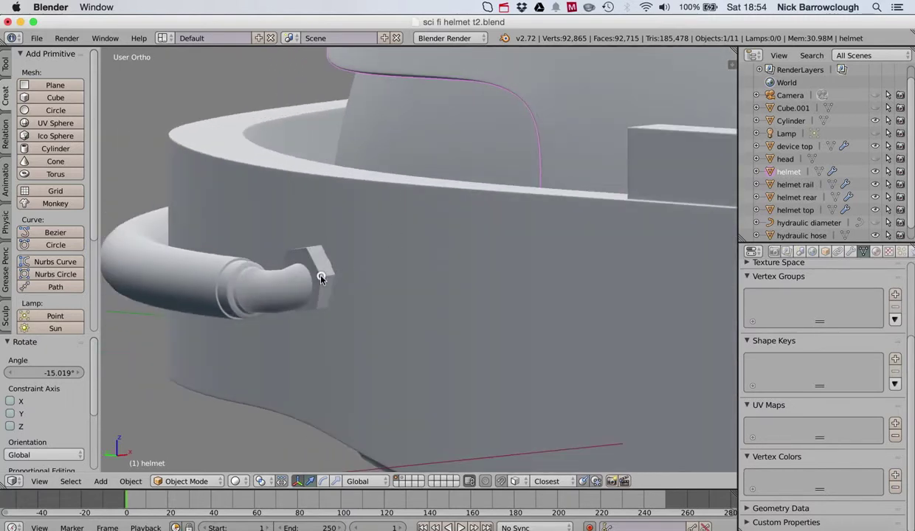
# Move the hexagonal nut along its local Z axis by about -0.013 X and 0.003 Y, slightly out from the rail
pyautogui.rightClick(321, 277)
pyautogui.press('g')
pyautogui.press('z')
pyautogui.press('z')
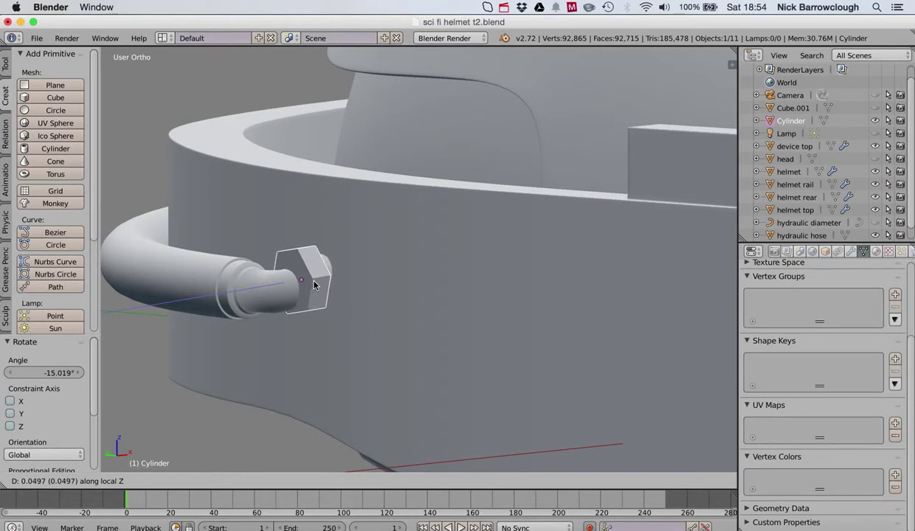
pyautogui.click(319, 283)
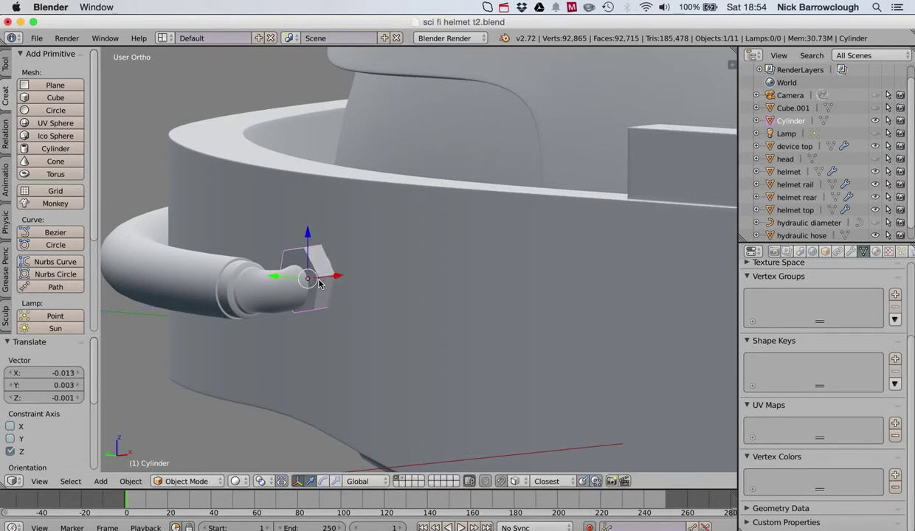
# Scale the hexagonal nut up uniformly by about 1.118
pyautogui.hscroll(-1, 318, 284)
pyautogui.press('s')
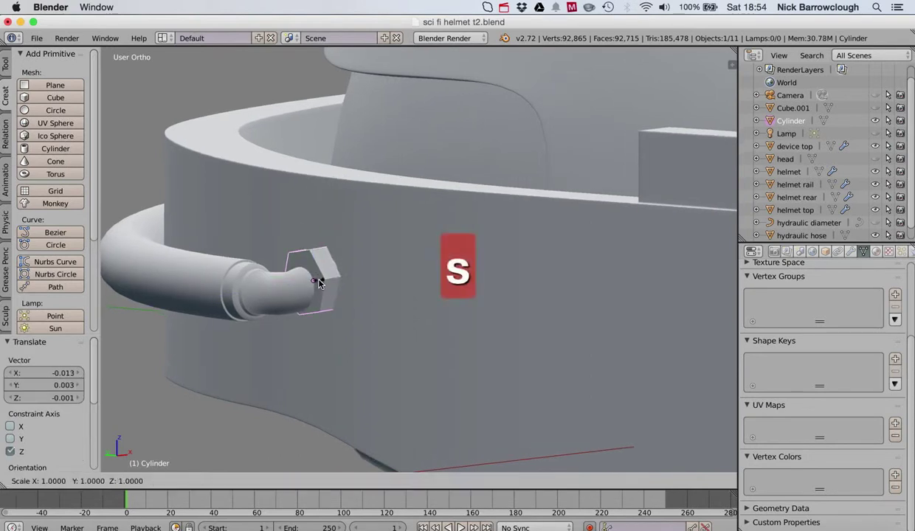
pyautogui.click(319, 283)
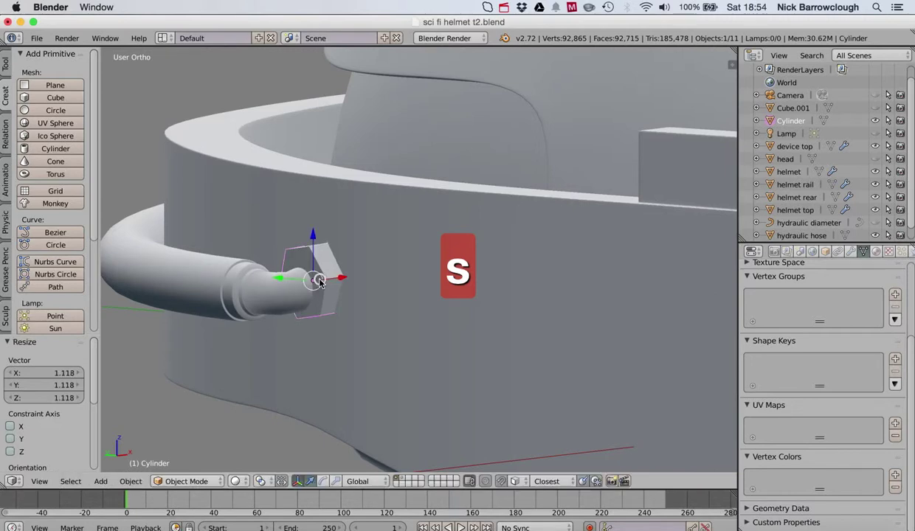
# Select the helmet instead of the nut and examine the hose and nut against the rail from the side and above
pyautogui.hscroll(-5, 319, 282)
pyautogui.hscroll(-10, 319, 282)
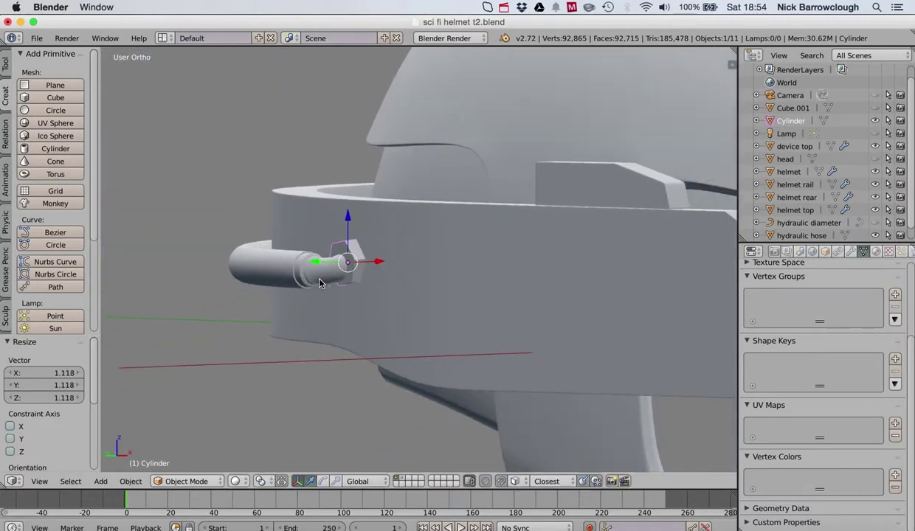
pyautogui.scroll(-4, 319, 283)
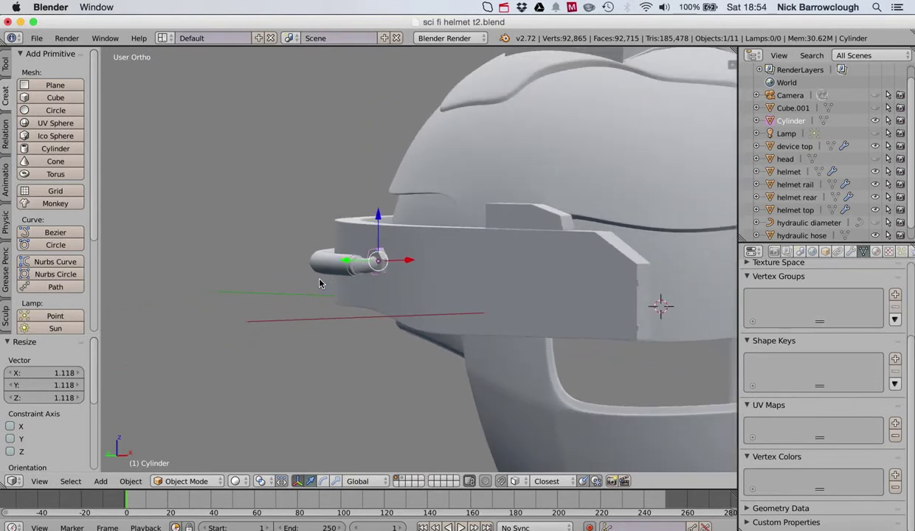
pyautogui.hscroll(-2, 319, 283)
pyautogui.rightClick(435, 294)
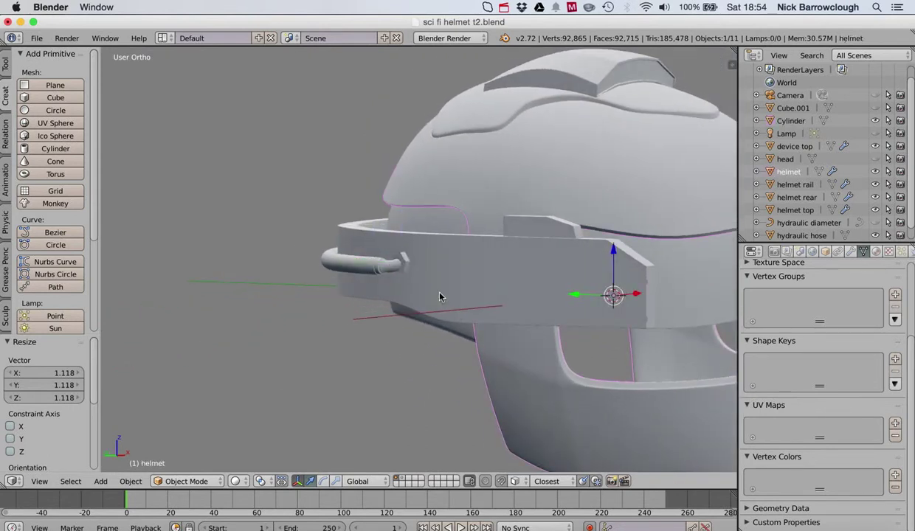
pyautogui.scroll(2, 439, 294)
pyautogui.hscroll(-5, 439, 297)
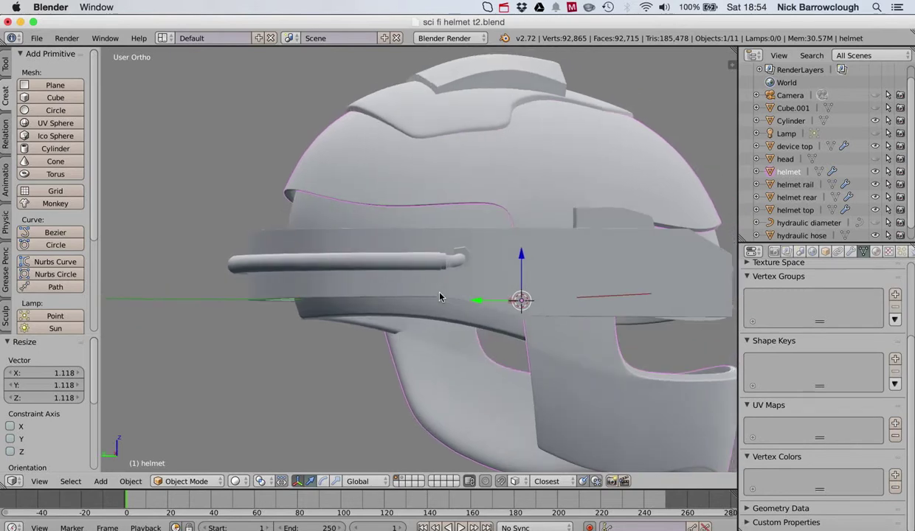
pyautogui.scroll(8, 439, 297)
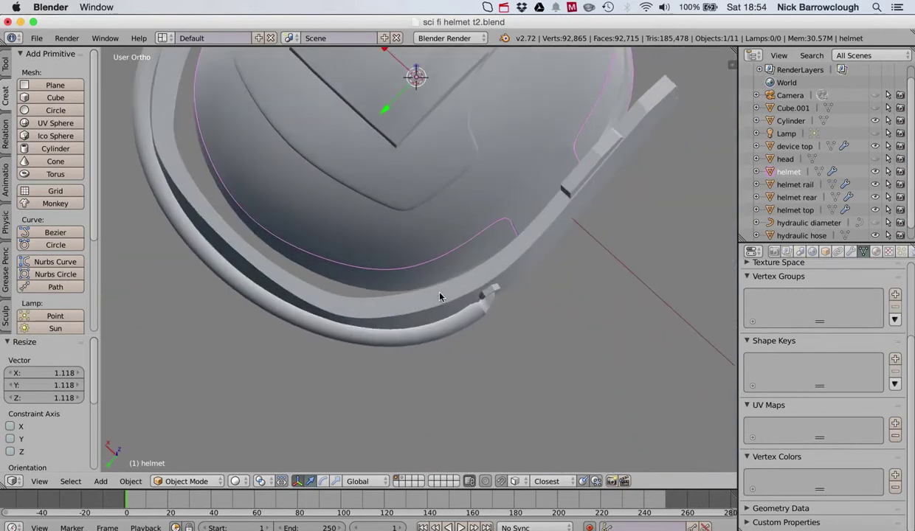
pyautogui.scroll(-8, 439, 297)
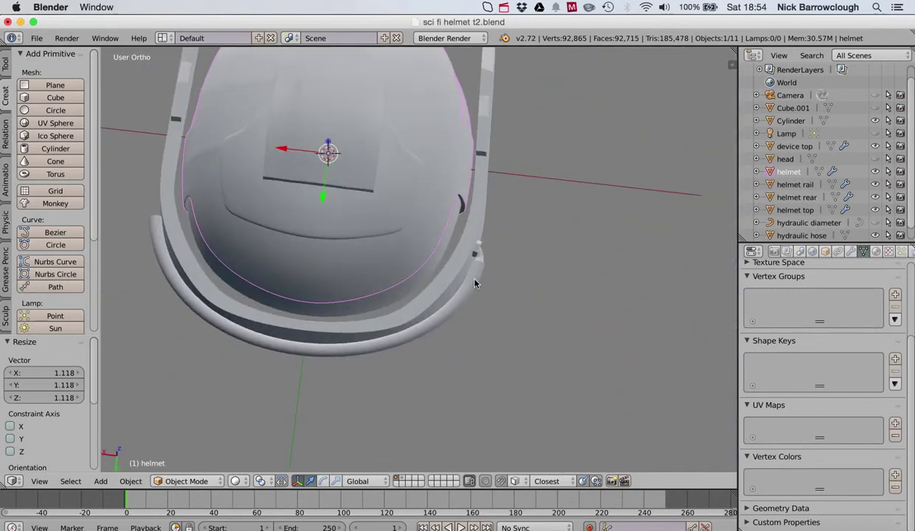
# Symmetrize the hydraulic hose from its -X side so the shaped end fitting is copied to the opposite end
pyautogui.rightClick(475, 283)
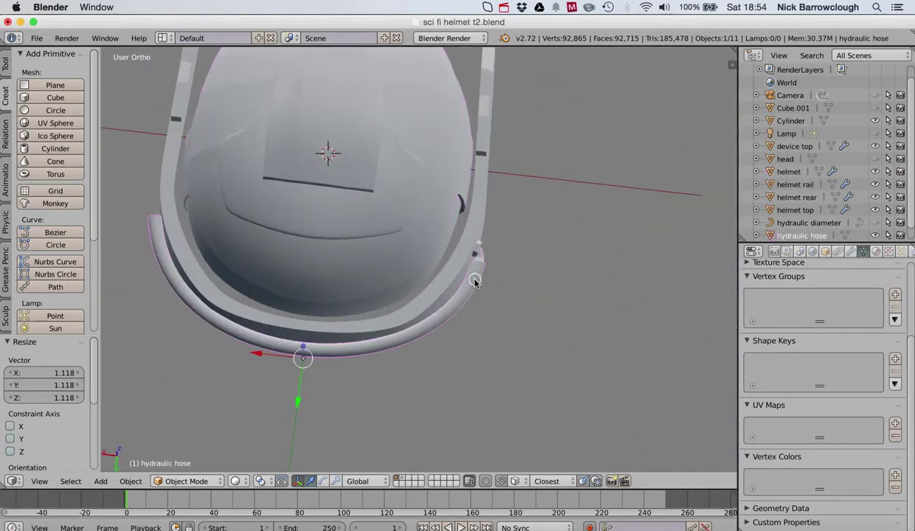
pyautogui.click(6, 315)
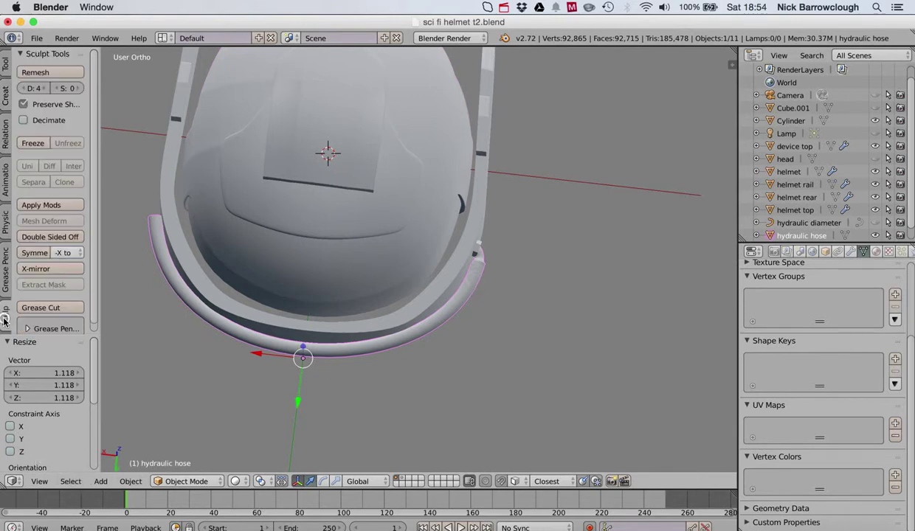
pyautogui.click(31, 254)
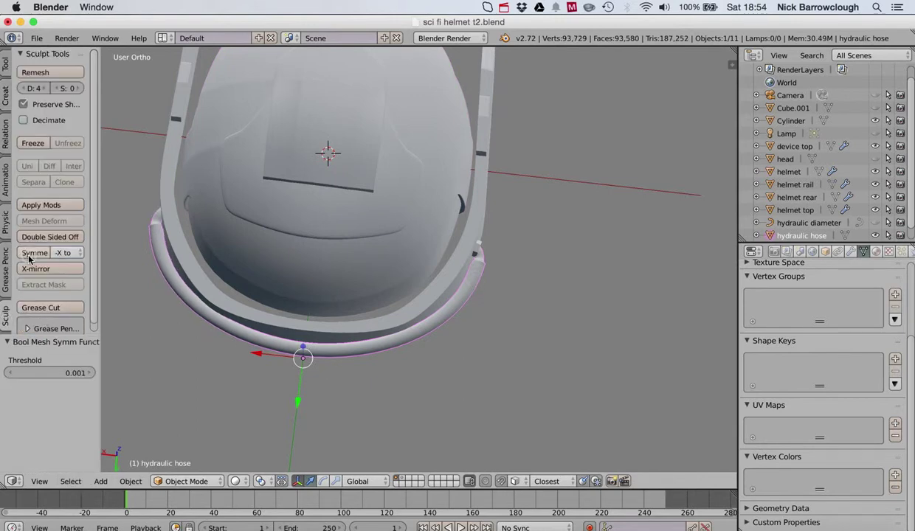
# Add a Mirror modifier on the X axis to the hexagonal nut, with the head as the mirror object
pyautogui.rightClick(478, 250)
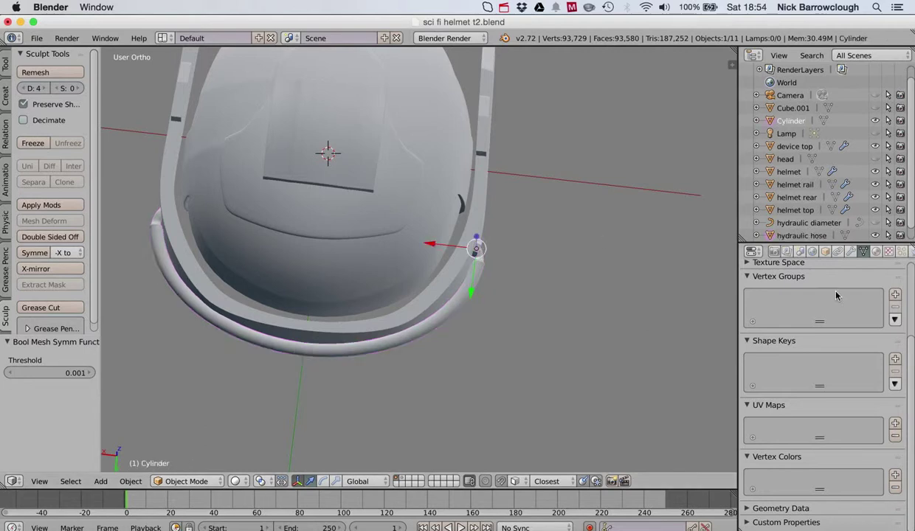
pyautogui.click(850, 252)
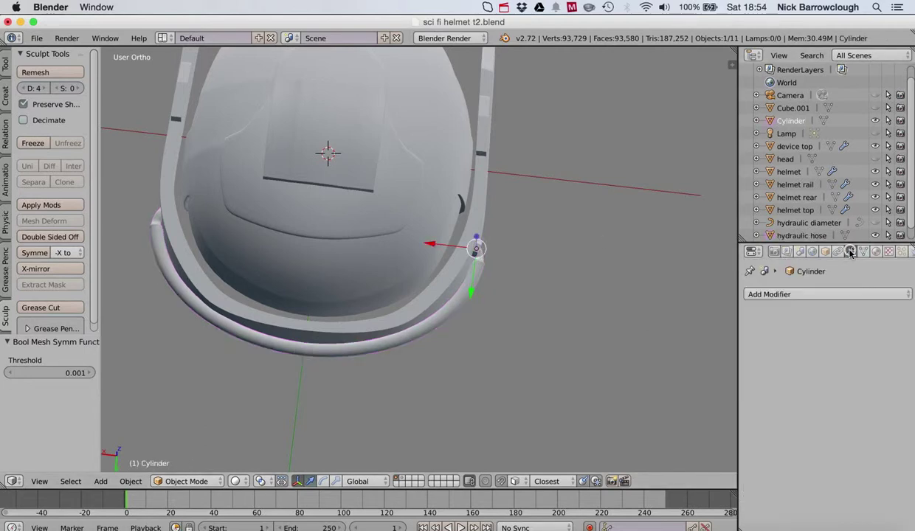
pyautogui.click(803, 295)
pyautogui.click(645, 168)
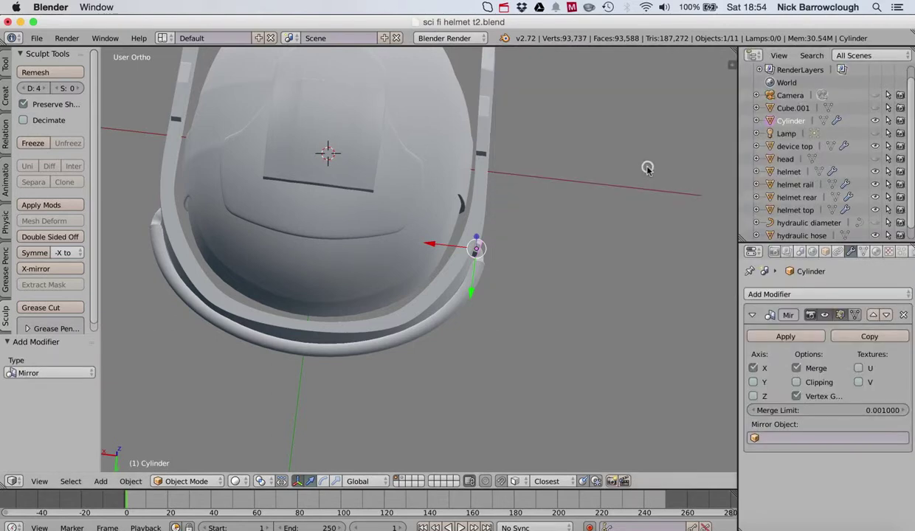
pyautogui.click(780, 440)
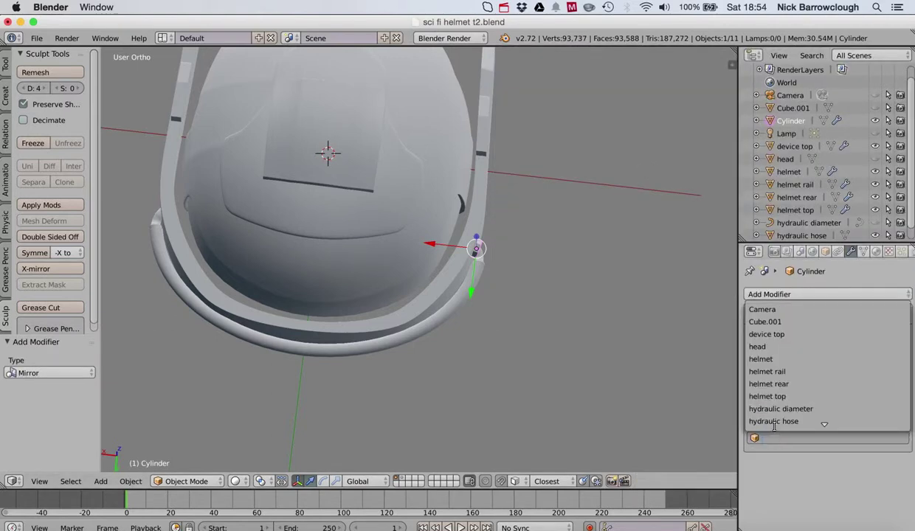
pyautogui.click(760, 346)
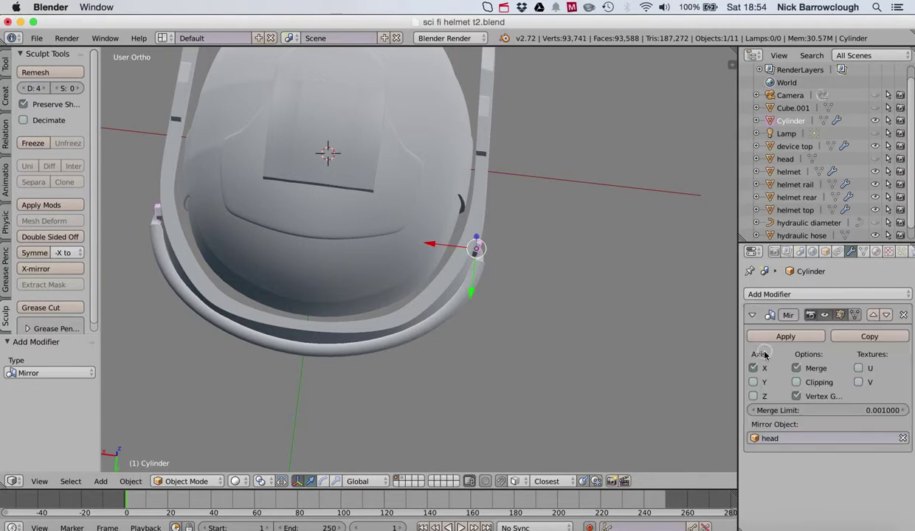
# Examine the mirrored nut's alignment with the hose ends on both sides of the helmet
pyautogui.hscroll(-5, 281, 210)
pyautogui.scroll(-8, 282, 209)
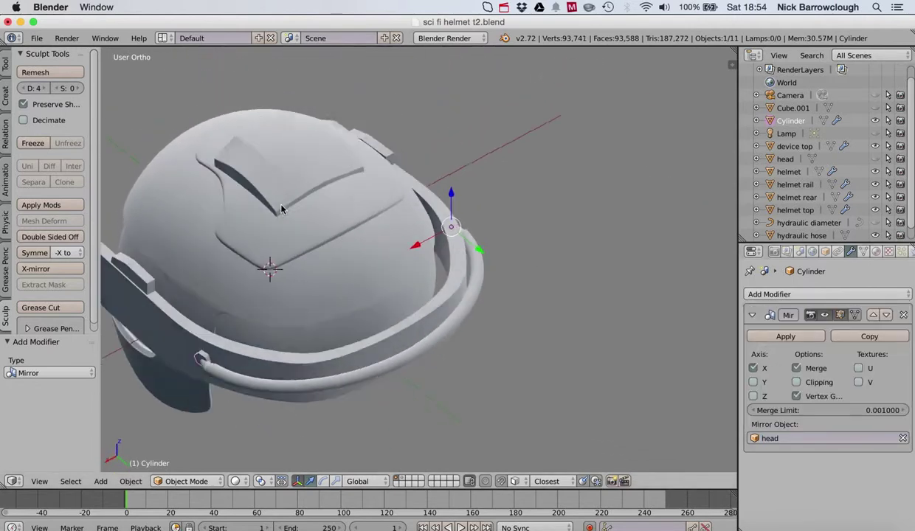
pyautogui.hscroll(-5, 281, 210)
pyautogui.scroll(-8, 281, 209)
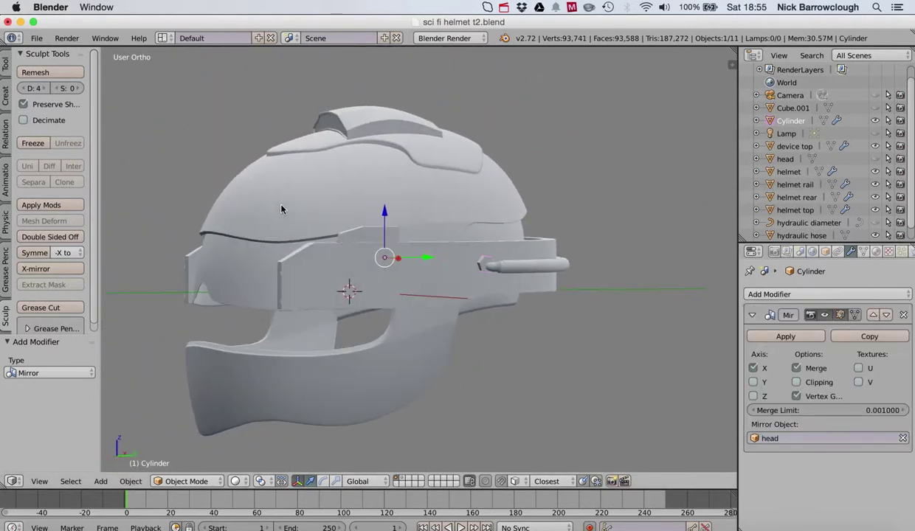
pyautogui.hscroll(-4, 281, 209)
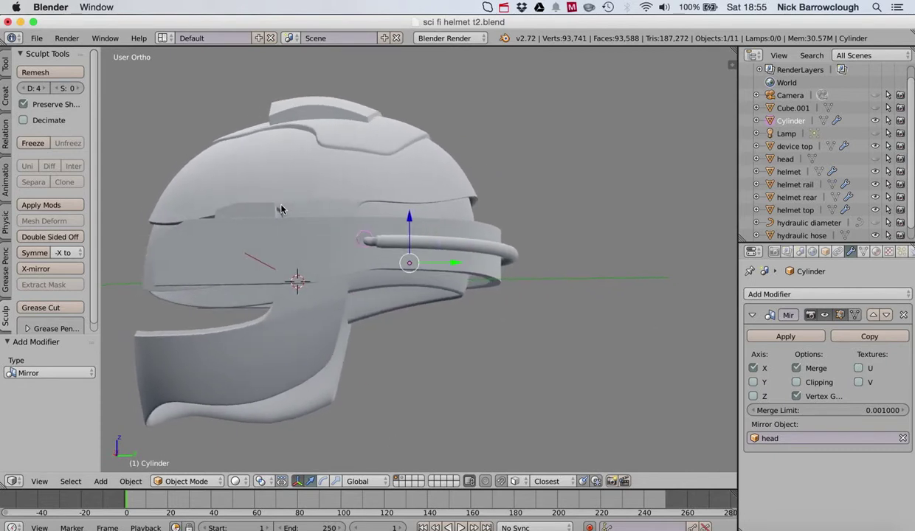
pyautogui.scroll(8, 329, 193)
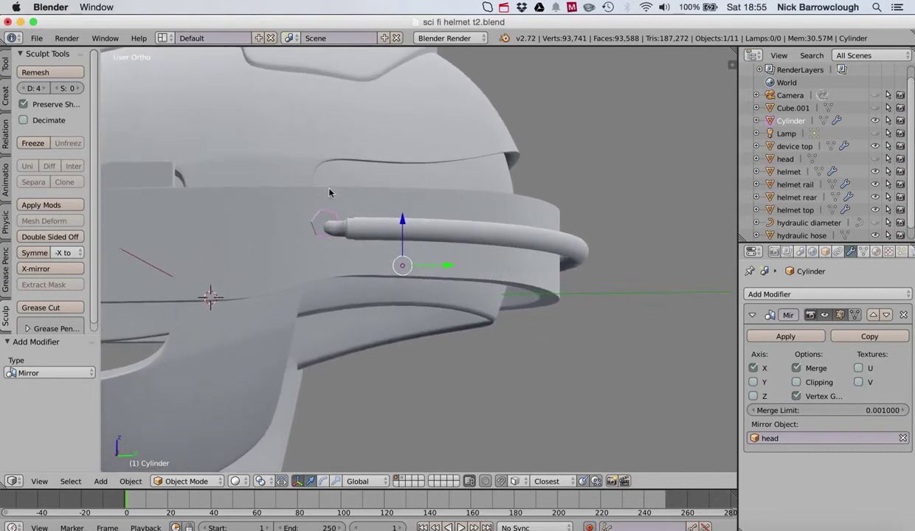
pyautogui.hscroll(-4, 329, 193)
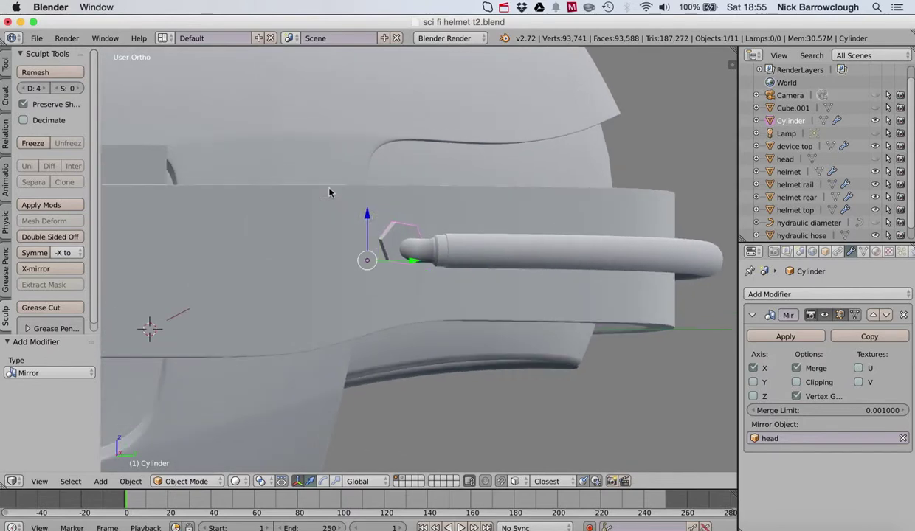
pyautogui.hscroll(5, 329, 192)
pyautogui.scroll(-3, 329, 193)
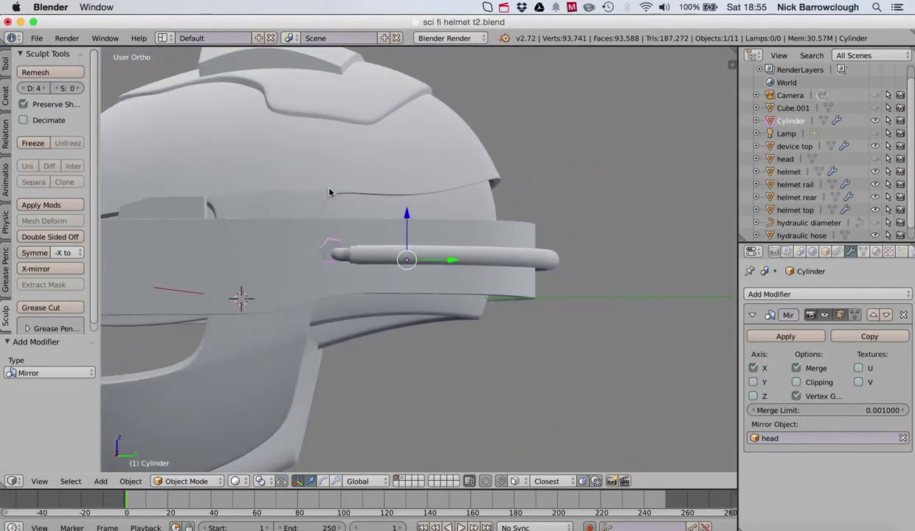
pyautogui.hscroll(12, 329, 193)
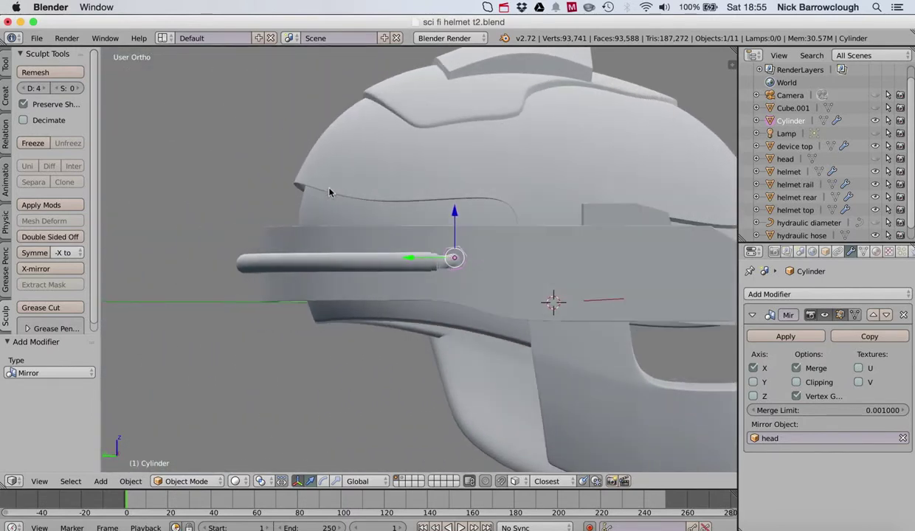
pyautogui.scroll(5, 330, 192)
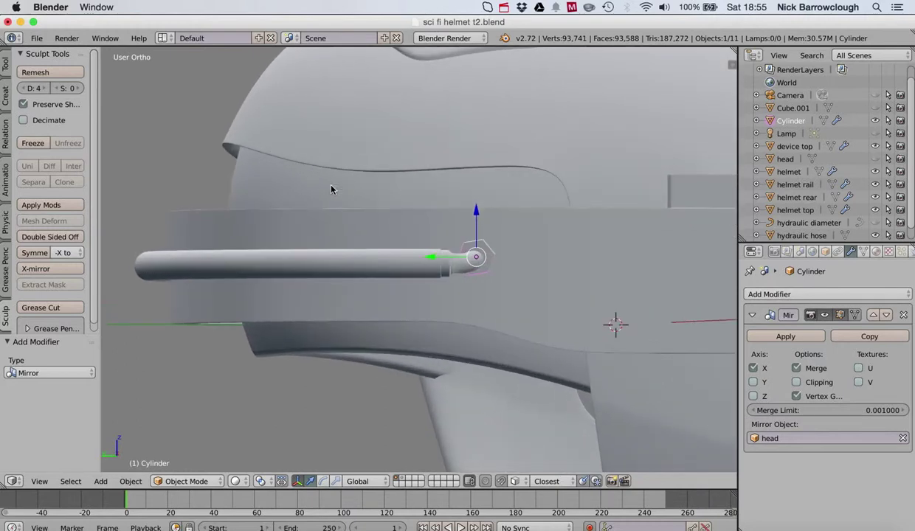
pyautogui.scroll(-5, 331, 190)
pyautogui.hscroll(-12, 330, 190)
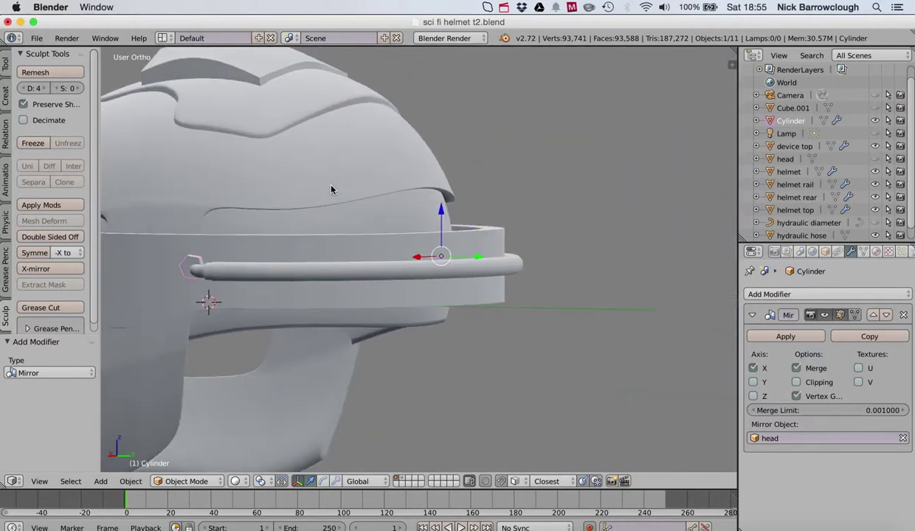
# Remove the Mirror modifier from the hexagonal nut
pyautogui.hscroll(-1, 331, 190)
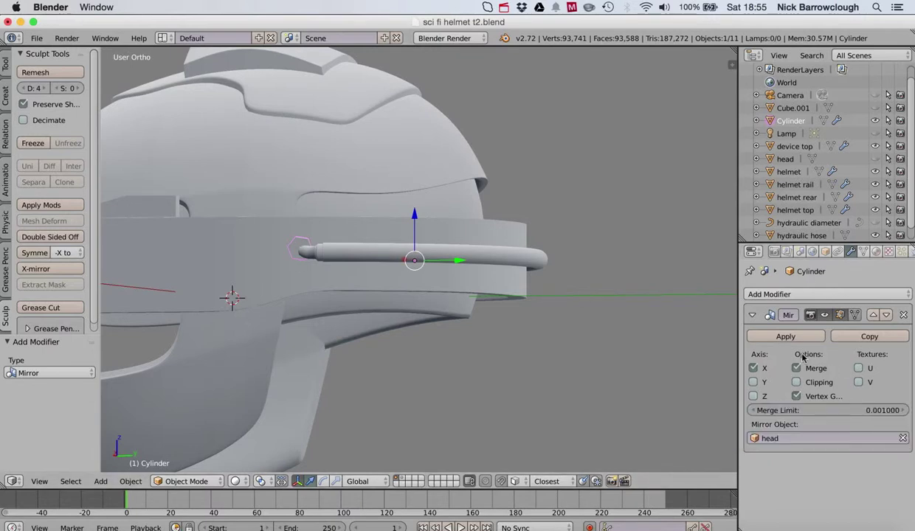
pyautogui.click(905, 315)
# Duplicate the hexagonal nut and move the copy along its local Z axis by about 10.030 X, -2.386 Y and 0.895 Z
pyautogui.hscroll(-15, 390, 225)
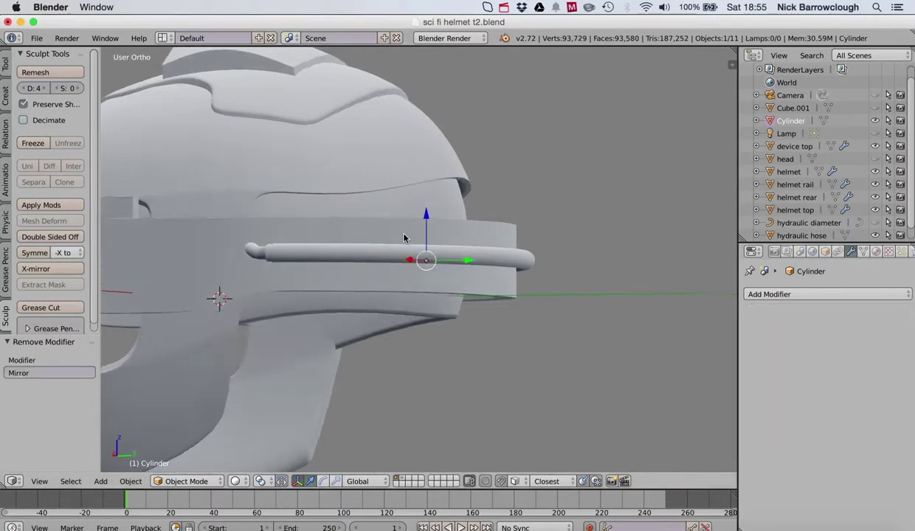
pyautogui.hscroll(-5, 435, 245)
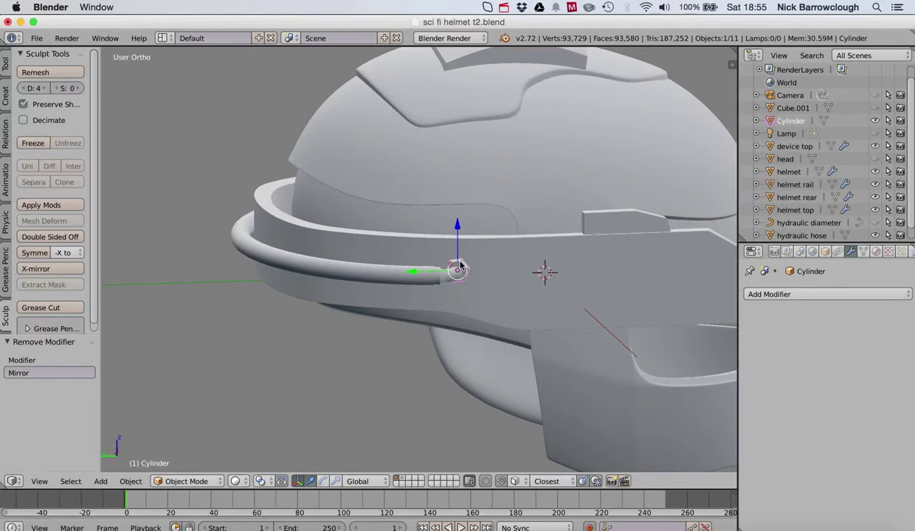
pyautogui.hotkey('shift', 'd')
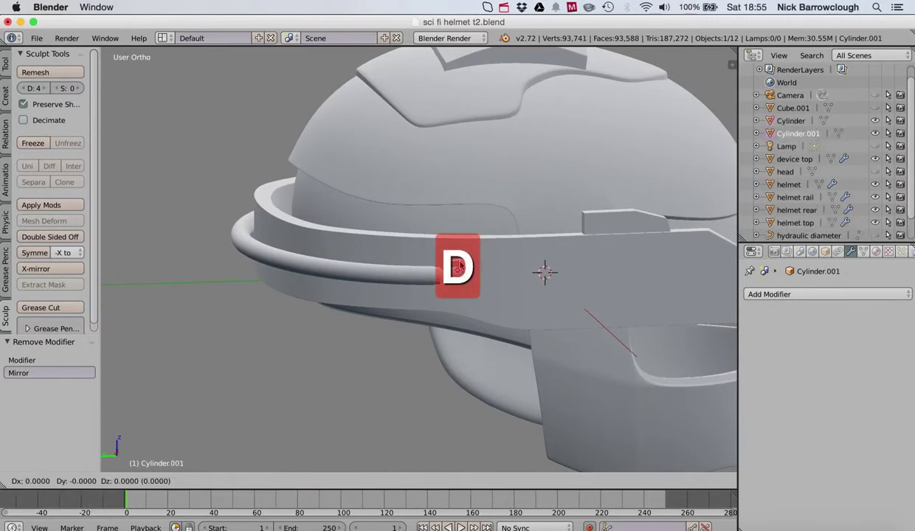
pyautogui.press('g')
pyautogui.press('z')
pyautogui.press('z')
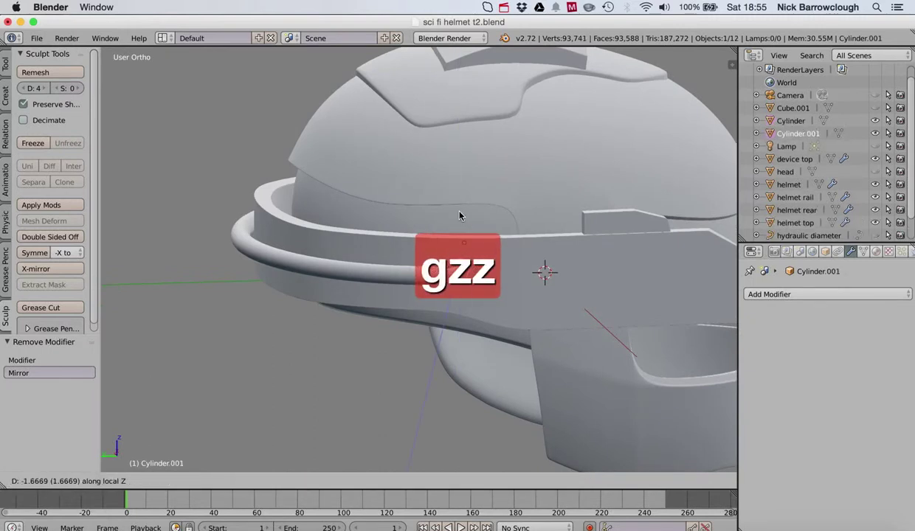
pyautogui.click(480, 89)
# Move the duplicated nut back along its local Z axis by about -3.610 X, 0.859 Y and -0.322 Z
pyautogui.scroll(-10, 480, 88)
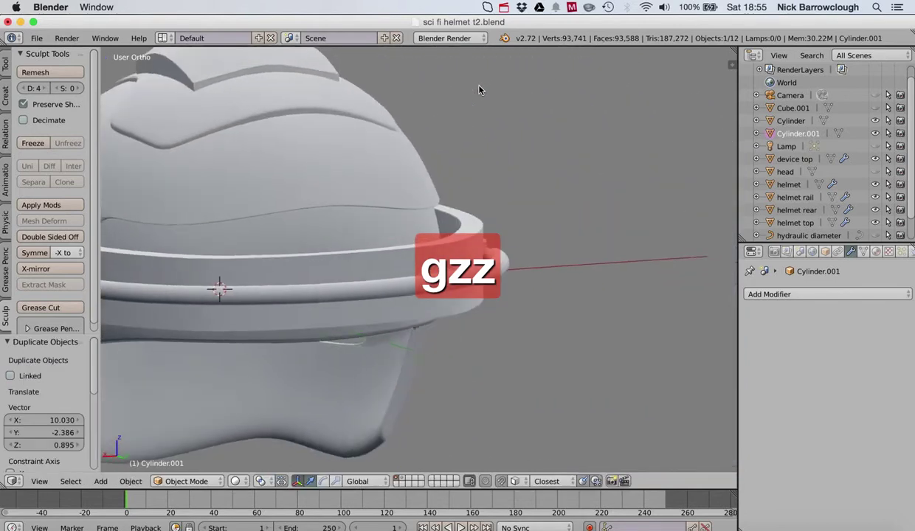
pyautogui.hscroll(-3, 481, 90)
pyautogui.scroll(3, 382, 169)
pyautogui.scroll(6, 376, 159)
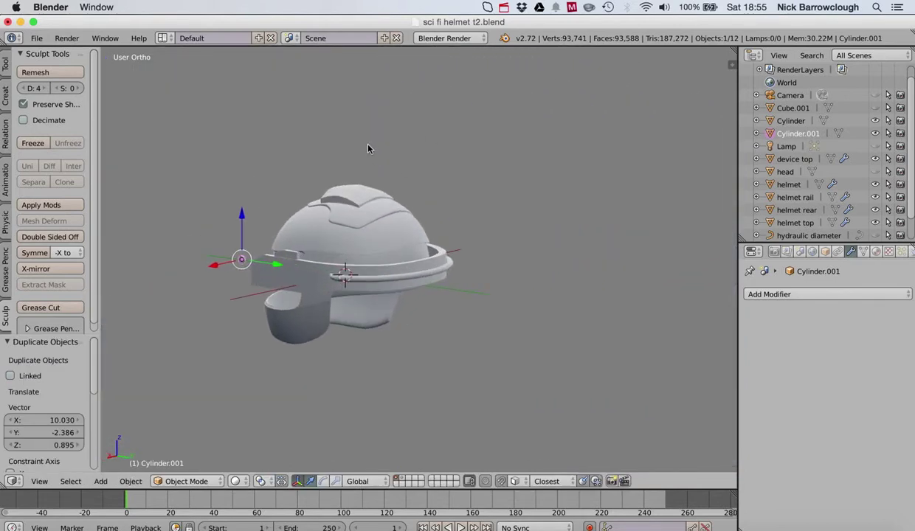
pyautogui.press('g')
pyautogui.press('z')
pyautogui.press('z')
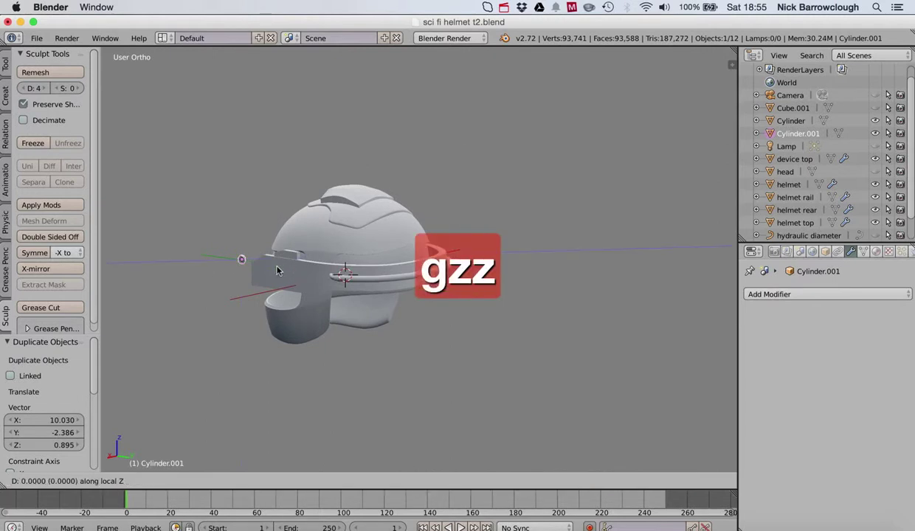
pyautogui.click(344, 273)
# Move the duplicated nut along the global X axis by about -0.047
pyautogui.hscroll(-5, 344, 274)
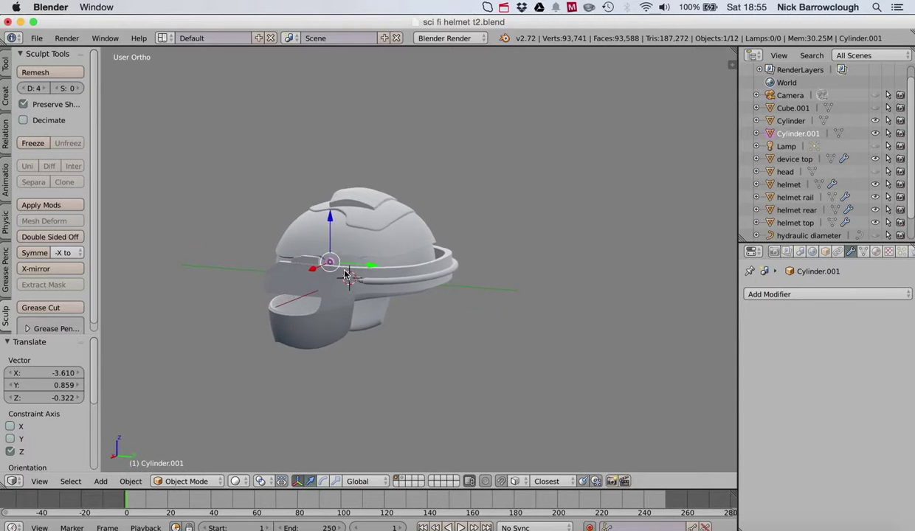
pyautogui.scroll(3, 344, 274)
pyautogui.scroll(5, 344, 273)
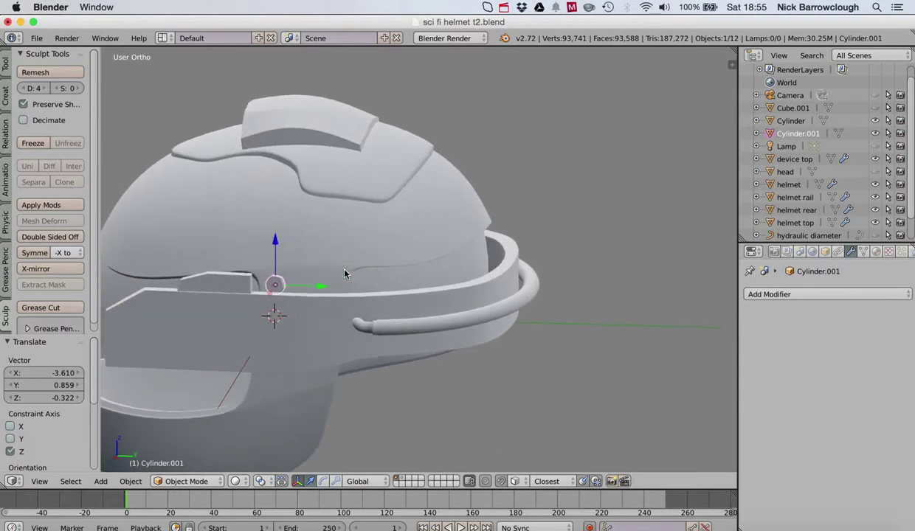
pyautogui.press('g')
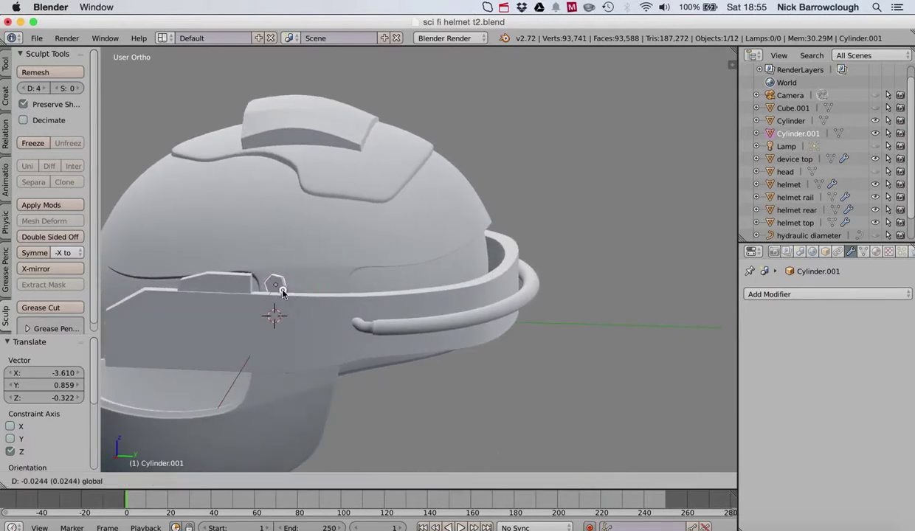
pyautogui.press('x')
pyautogui.click(301, 304)
# Move the duplicated nut by about 1.389 Y and -0.632 Z to the hose's bare end, and along its local Z by about 0.516 X
pyautogui.press('g')
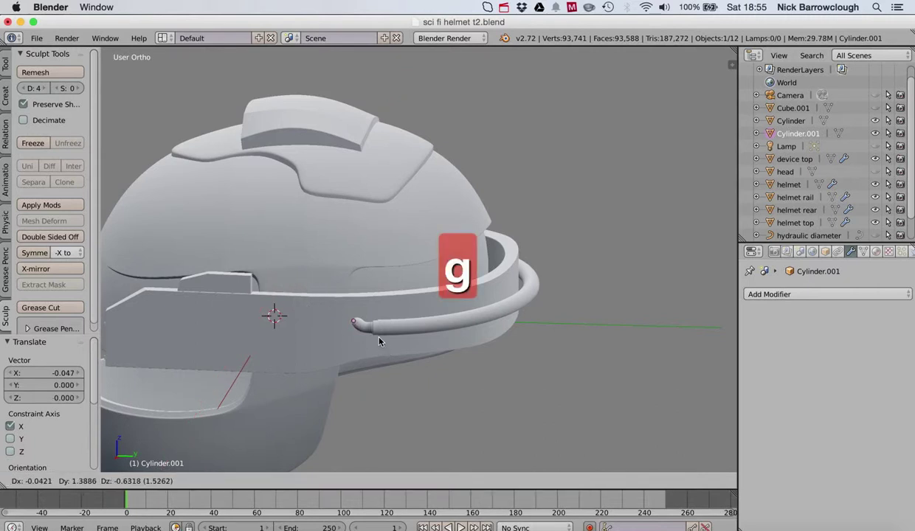
pyautogui.press('z')
pyautogui.press('z')
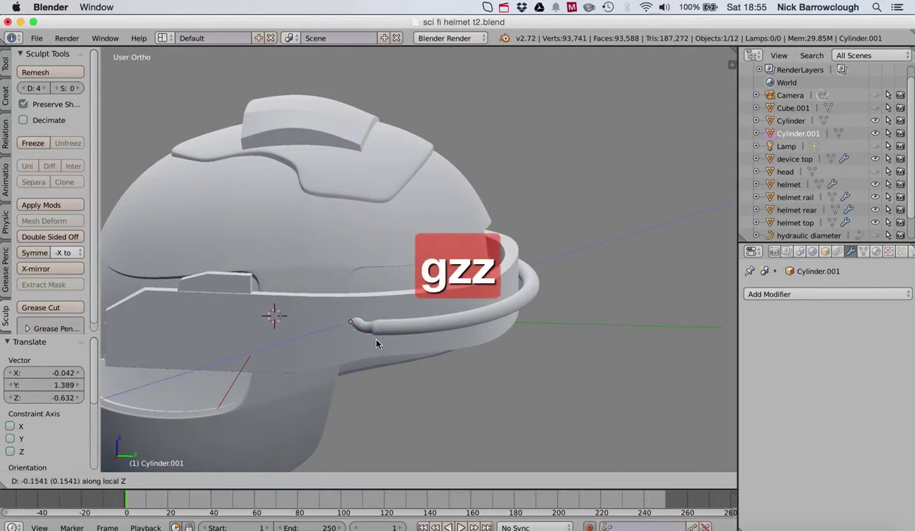
pyautogui.click(368, 348)
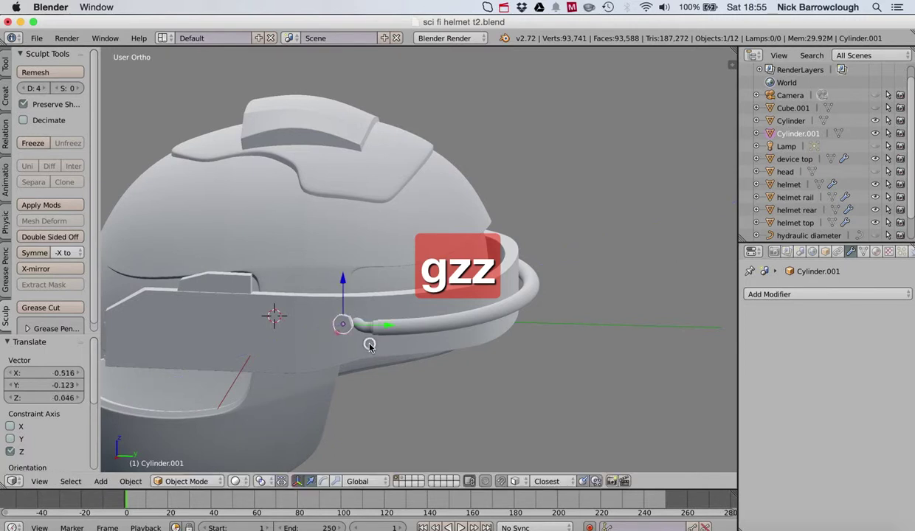
# Examine the duplicated nut at the hose end, the original nut opposite and the whole helmet from the front
pyautogui.scroll(2, 368, 348)
pyautogui.scroll(2, 370, 343)
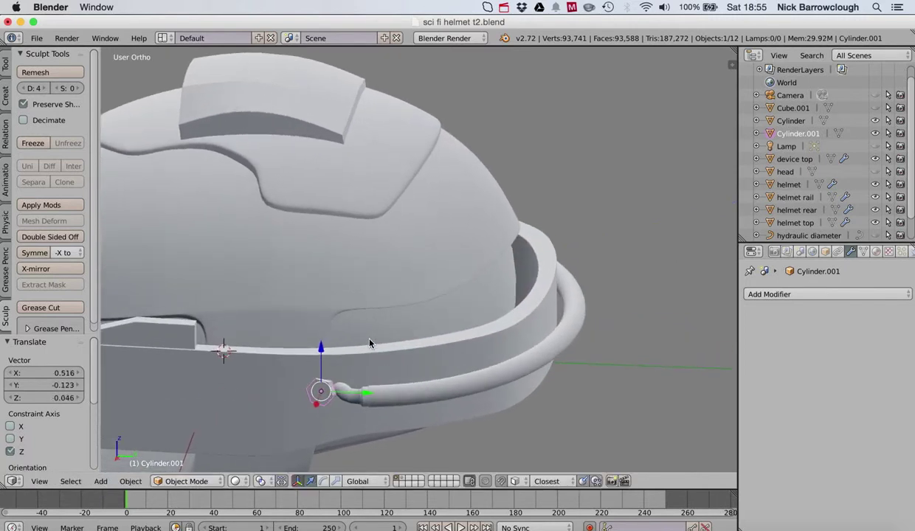
pyautogui.keyDown('shift'); pyautogui.scroll(-3, 369, 343); pyautogui.keyUp('shift')
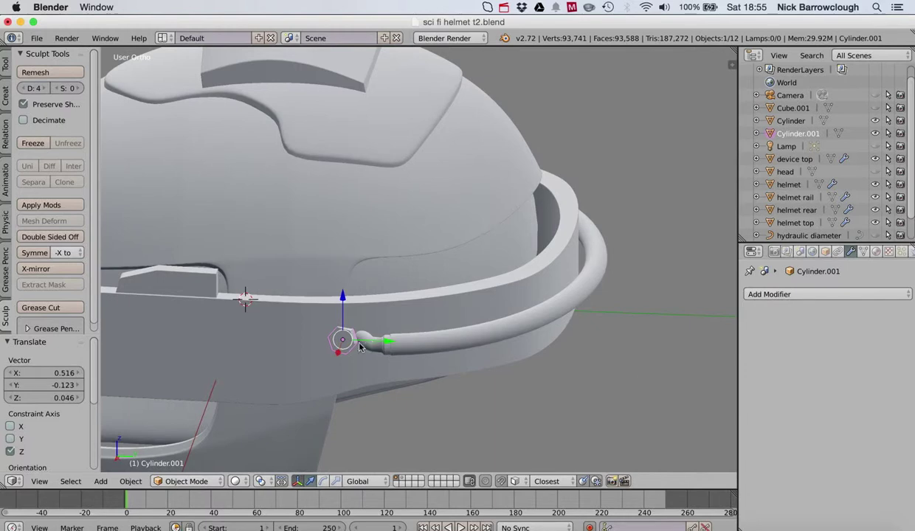
pyautogui.hscroll(10, 446, 337)
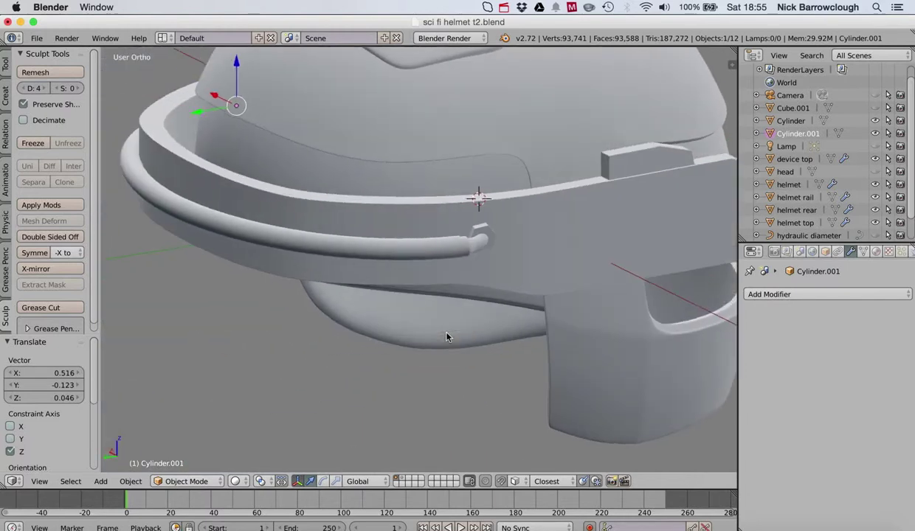
pyautogui.hscroll(1, 447, 338)
pyautogui.scroll(-4, 446, 337)
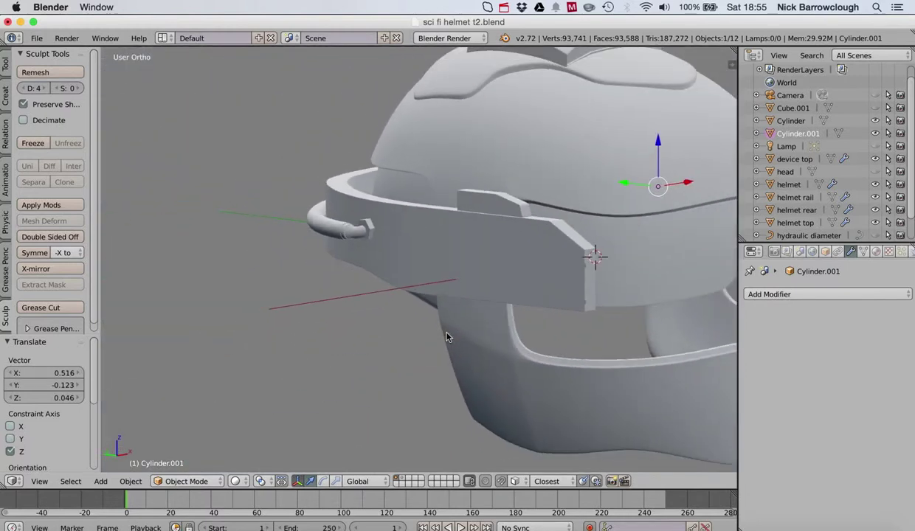
pyautogui.keyDown('shift'); pyautogui.hscroll(5, 478, 337); pyautogui.keyUp('shift')
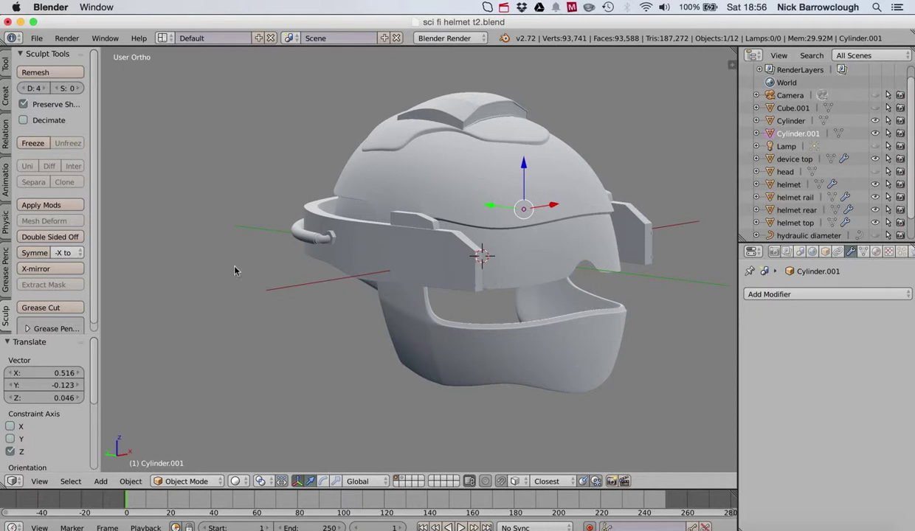
pyautogui.click(505, 7)
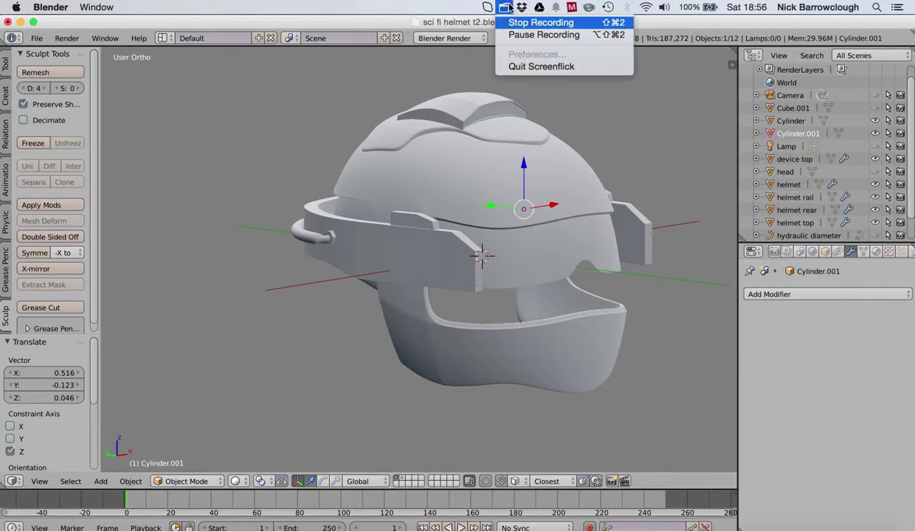